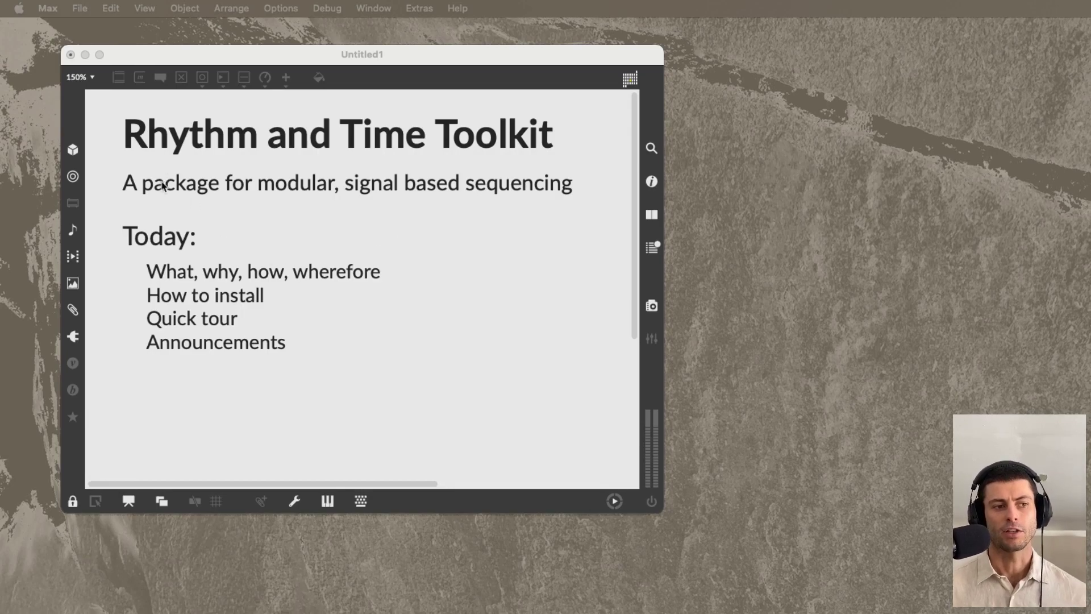
# Search the online packages for 'Rhythm' and bring up the Rhythm and Time Toolkit page
pyautogui.moveTo(312, 56); pyautogui.dragTo(328, 96)
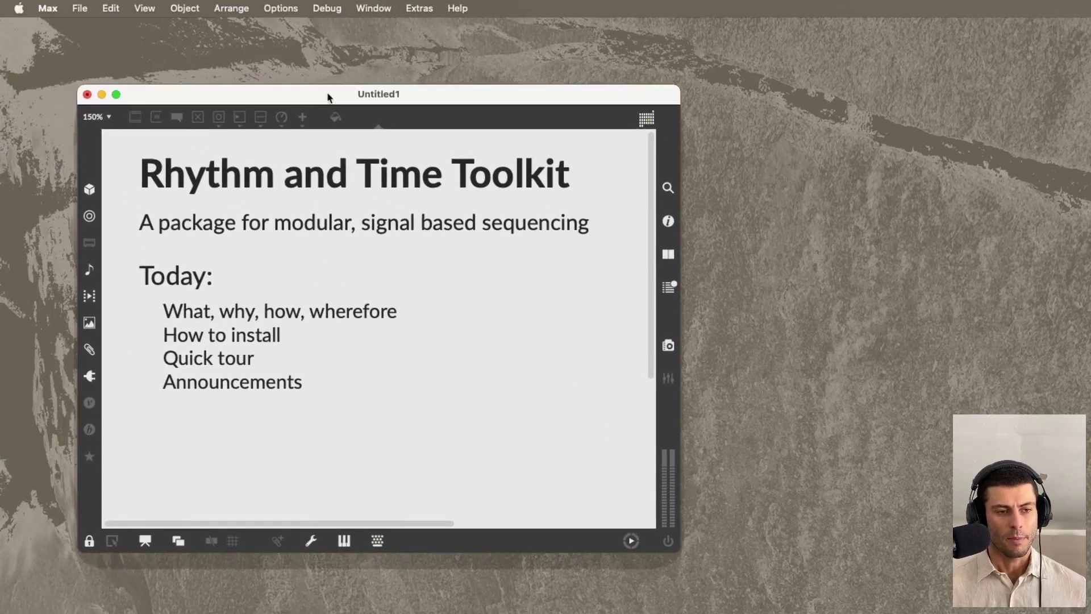
pyautogui.click(90, 191)
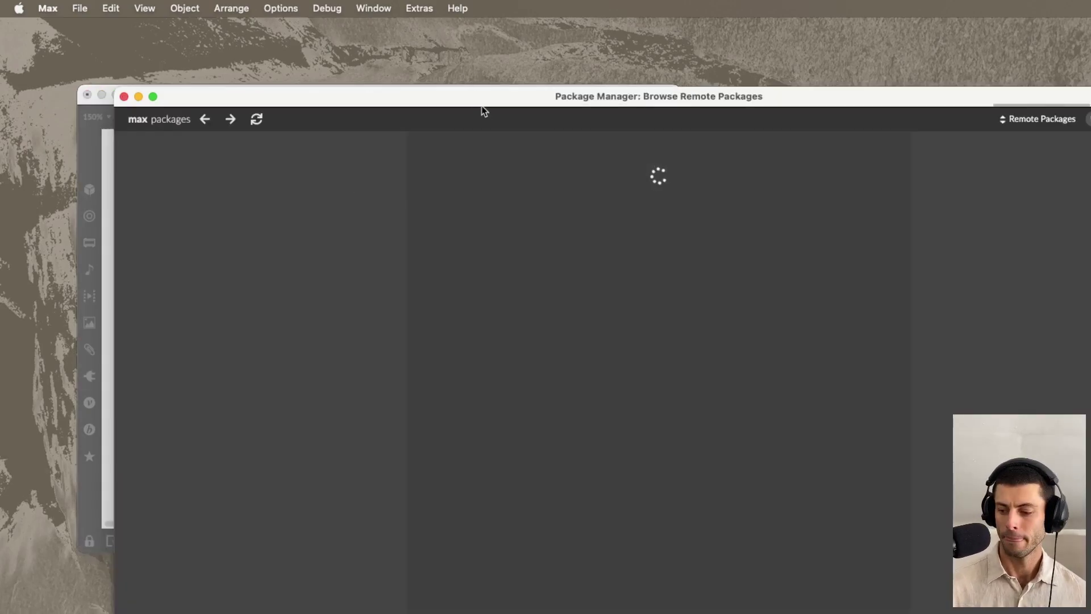
pyautogui.moveTo(556, 98); pyautogui.dragTo(449, 41)
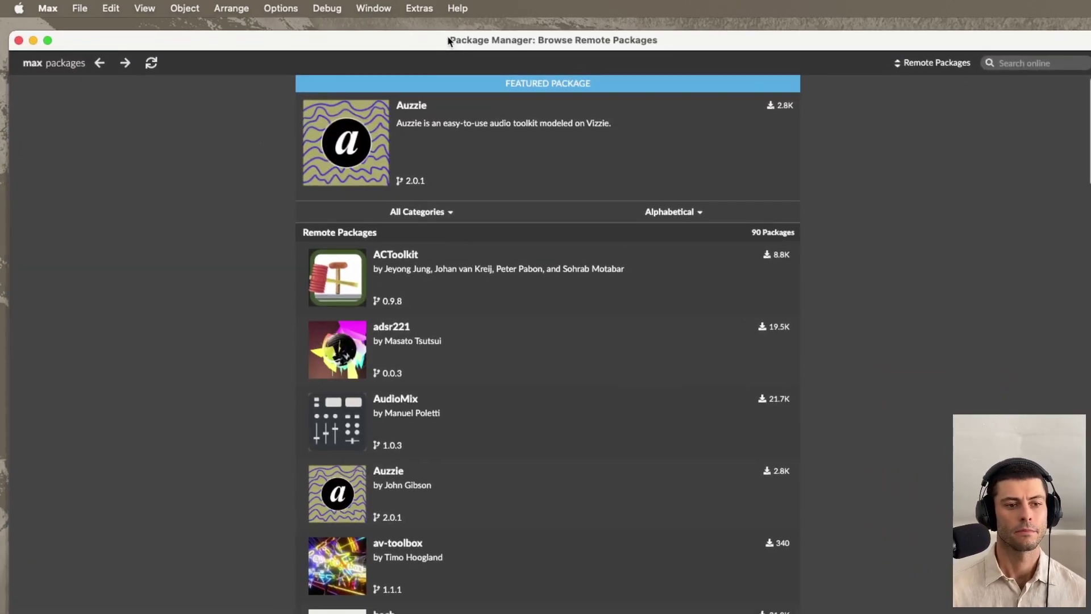
pyautogui.click(1033, 64)
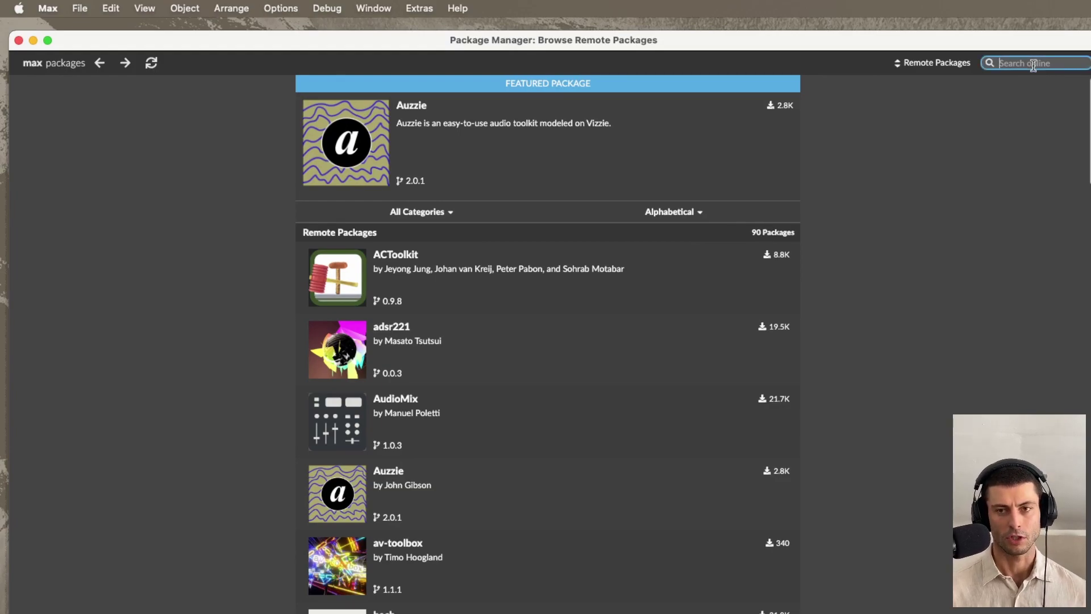
pyautogui.write('Rhythm')
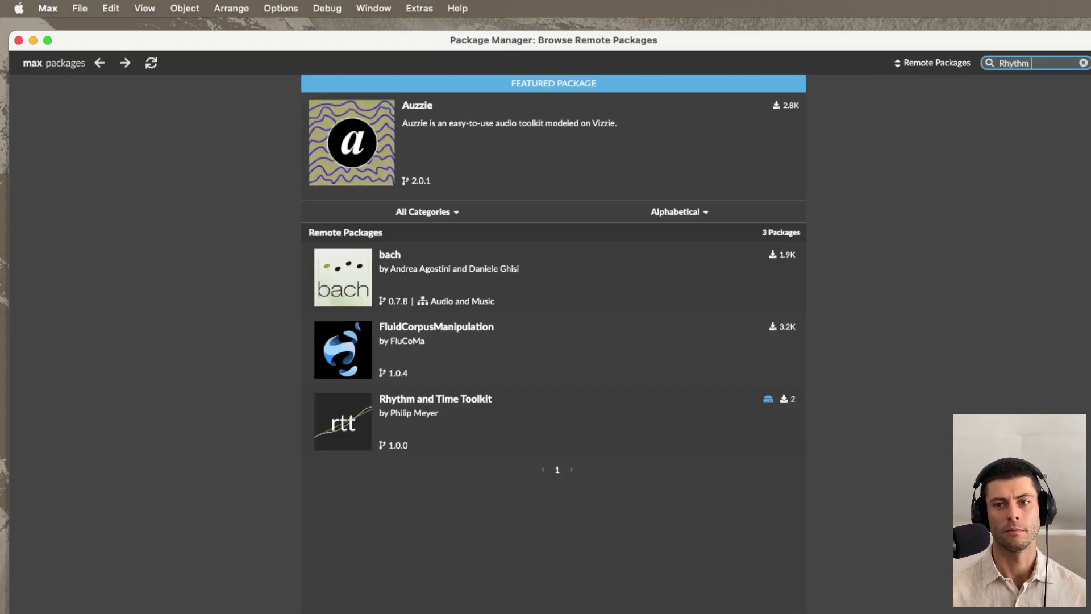
pyautogui.click(466, 420)
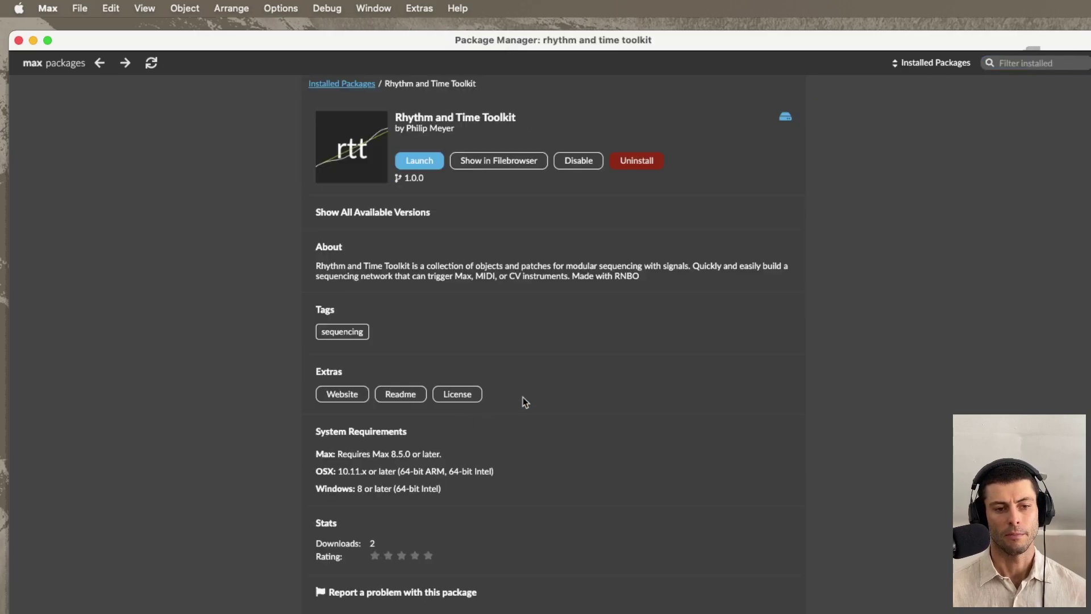
# Launch the Rhythm and Time Toolkit overview patch and close the Package Manager
pyautogui.click(431, 162)
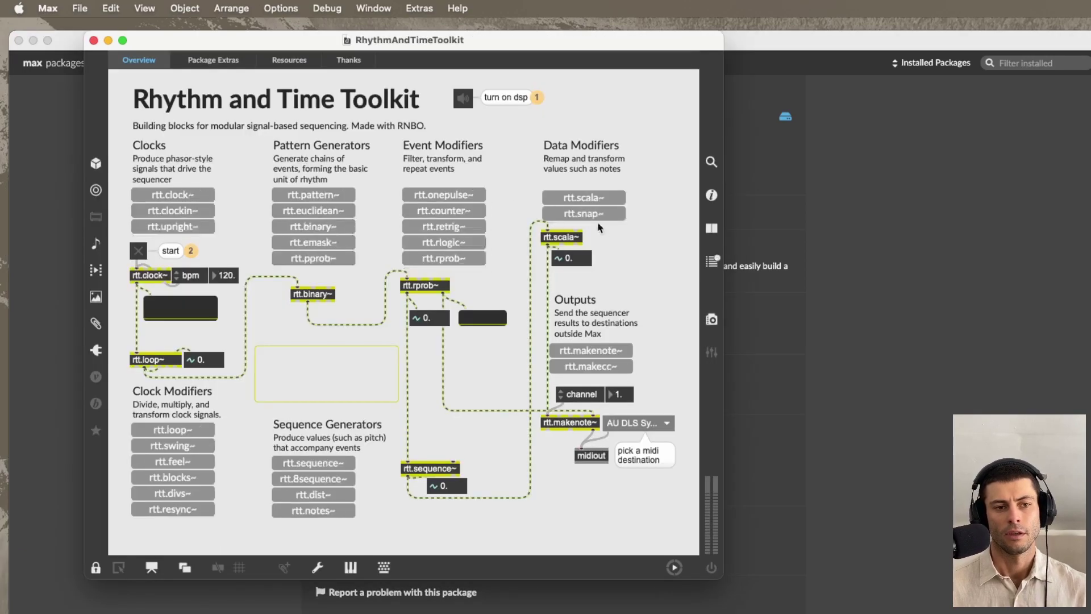
pyautogui.moveTo(427, 40); pyautogui.dragTo(691, 88)
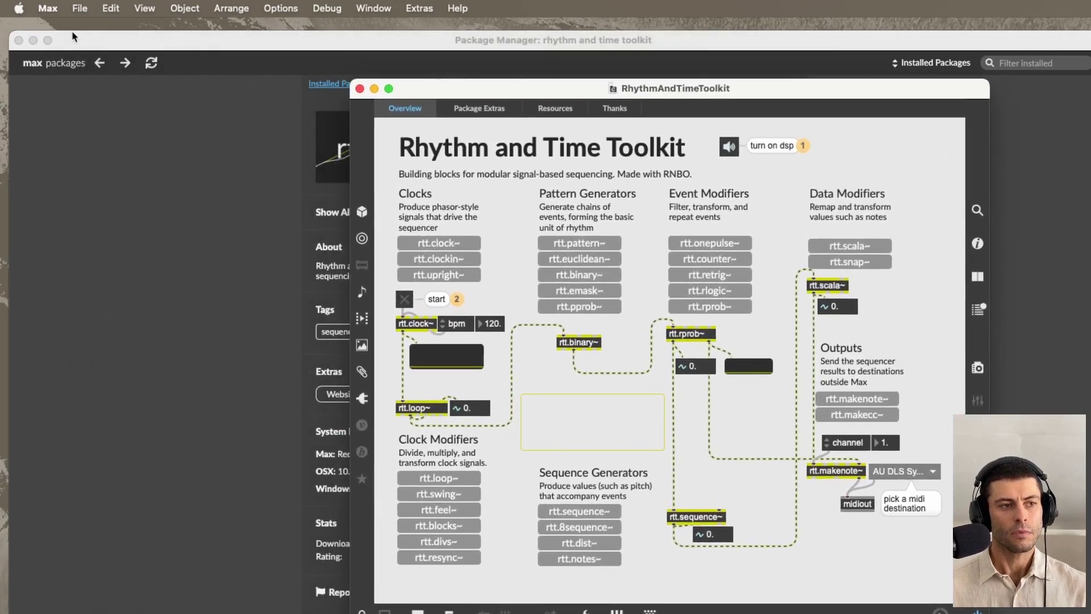
pyautogui.click(18, 40)
pyautogui.moveTo(537, 96); pyautogui.dragTo(290, 63)
# Close the Untitled1 slides window without saving and reposition the overview window
pyautogui.click(87, 93)
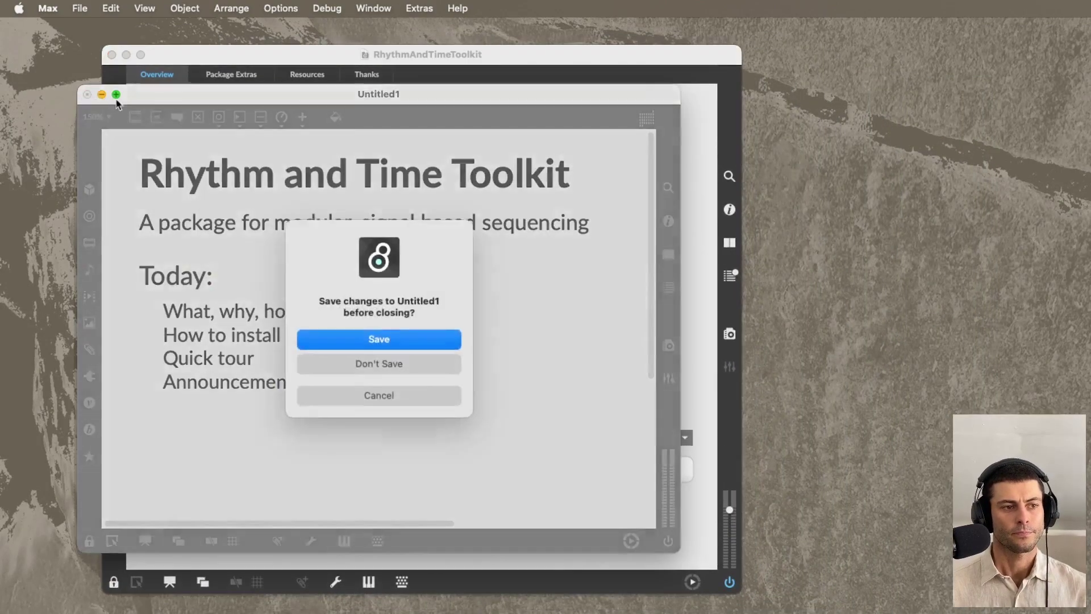
pyautogui.click(399, 372)
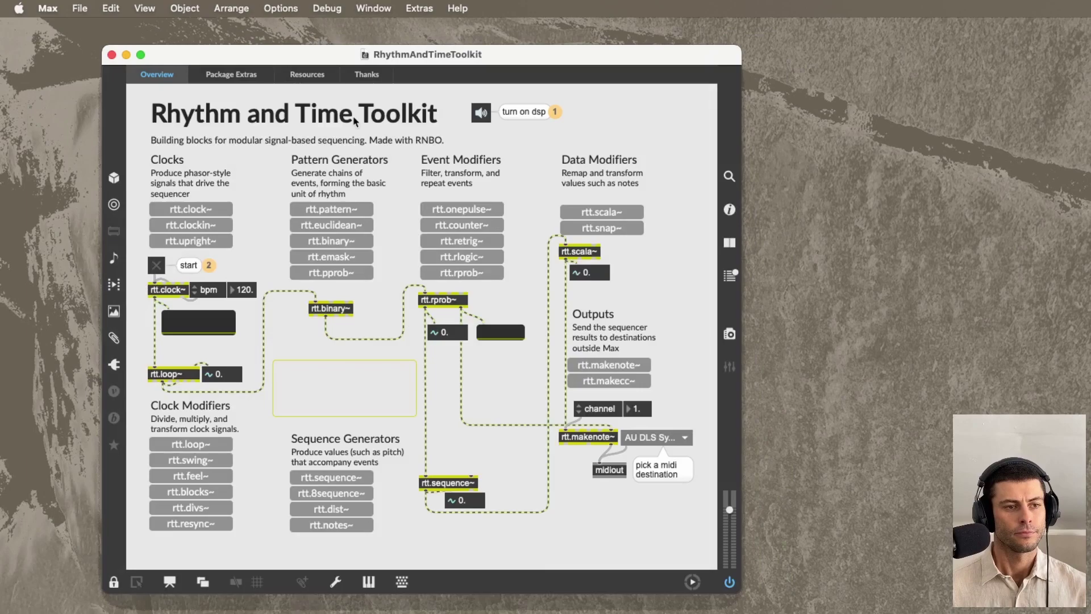
pyautogui.moveTo(384, 63); pyautogui.dragTo(393, 65)
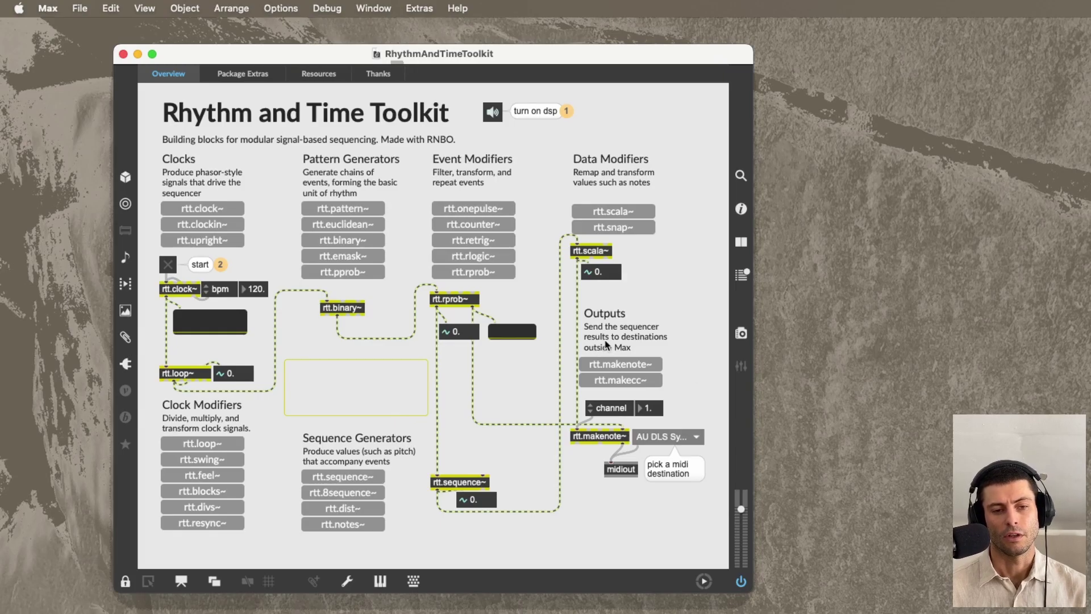
pyautogui.moveTo(214, 217)
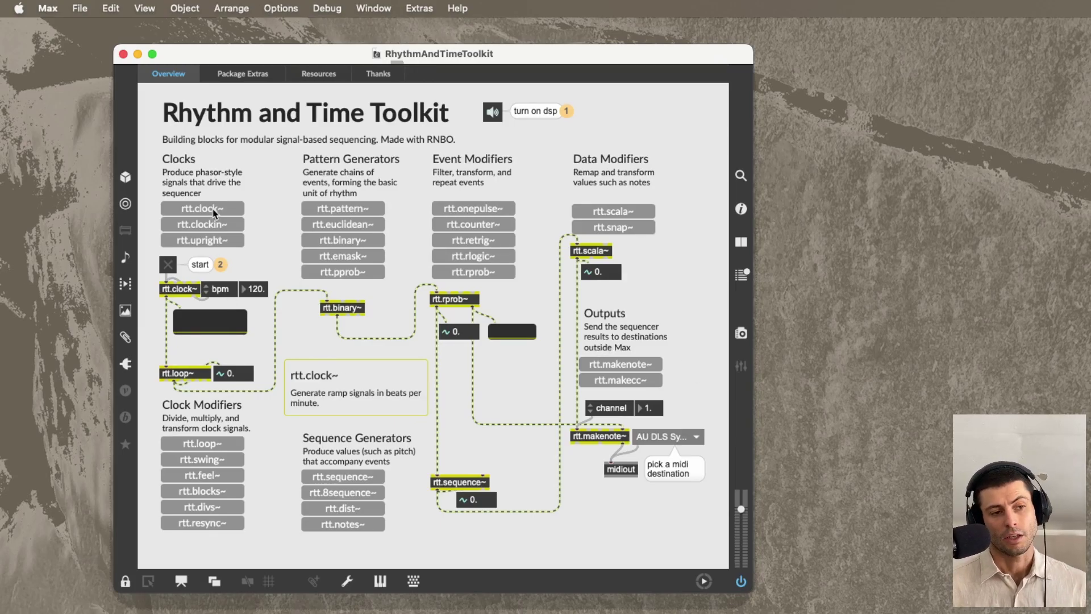
pyautogui.click(214, 217)
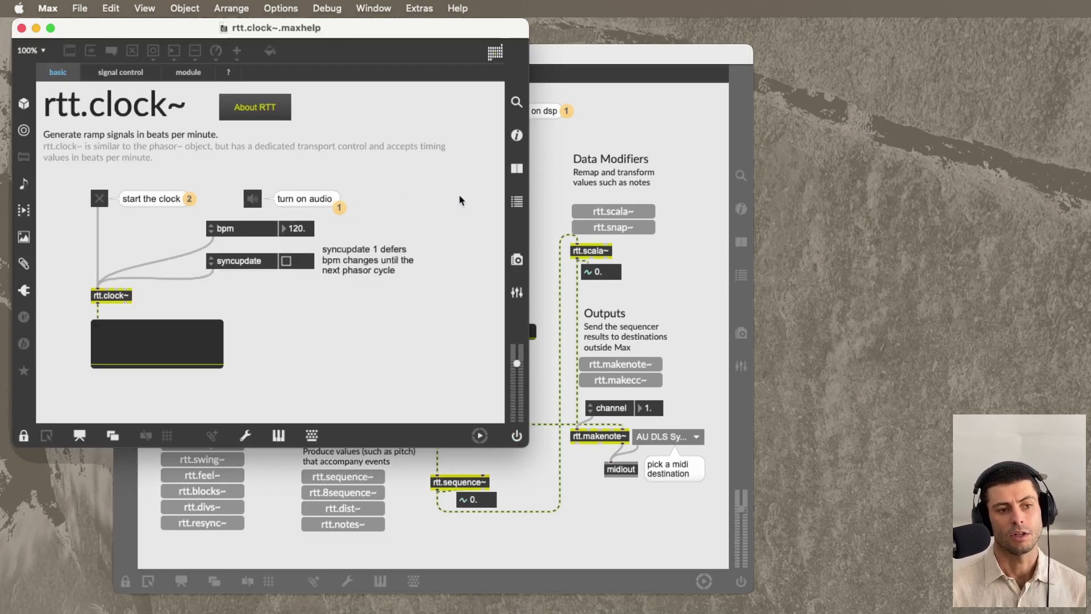
pyautogui.moveTo(327, 35); pyautogui.dragTo(769, 106)
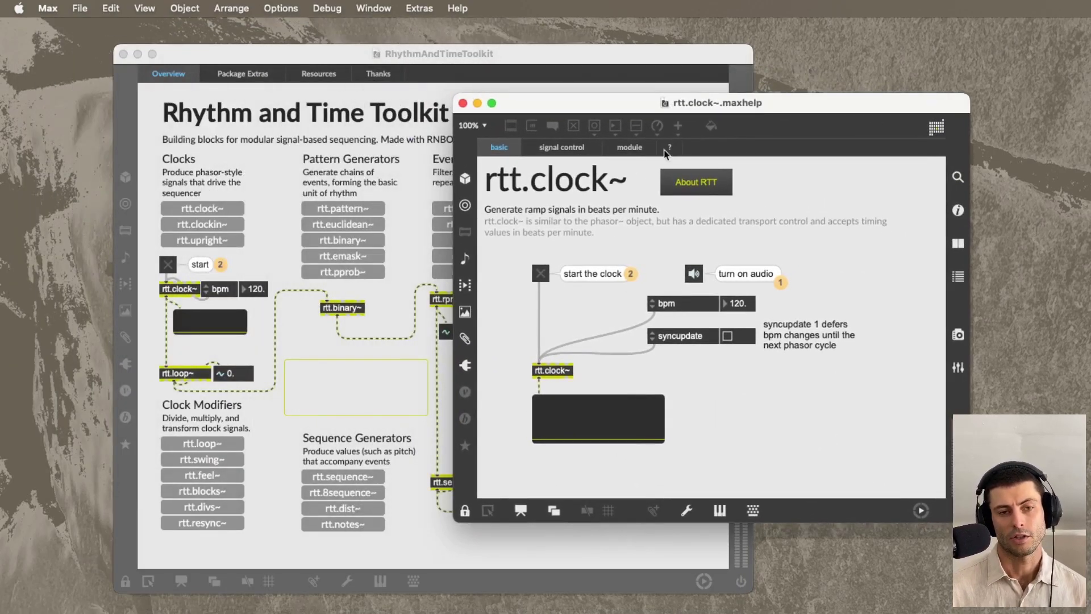
pyautogui.moveTo(674, 118); pyautogui.dragTo(567, 118)
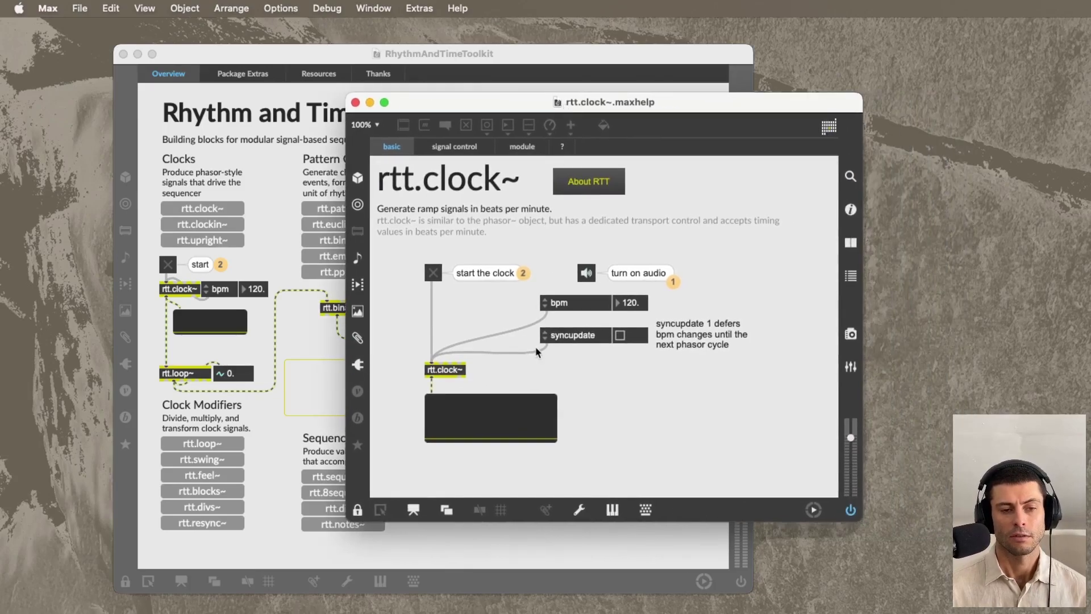
pyautogui.rightClick(445, 370)
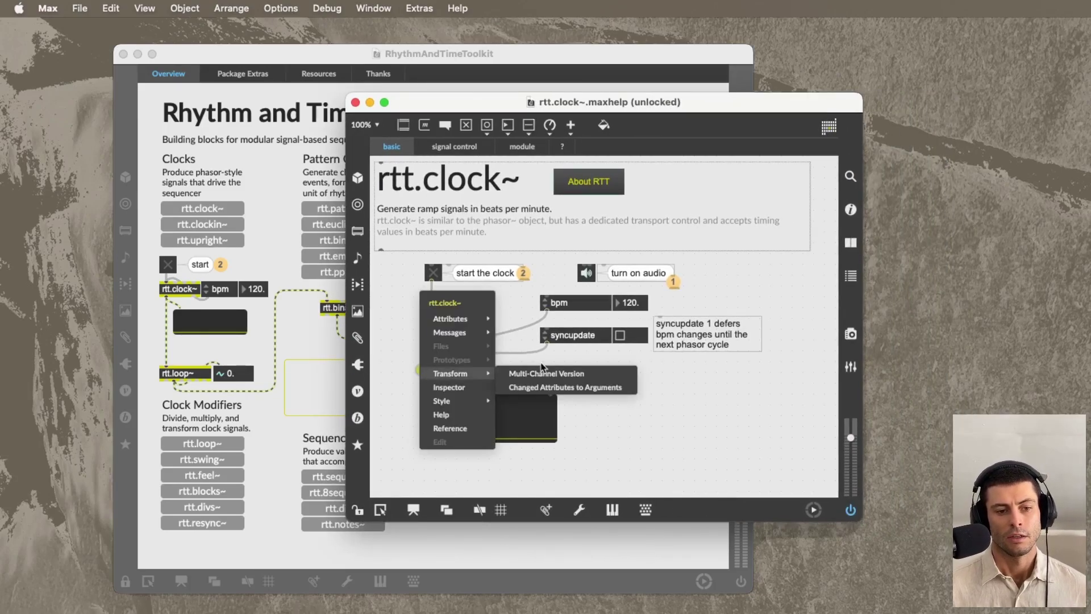
pyautogui.press('Escape')
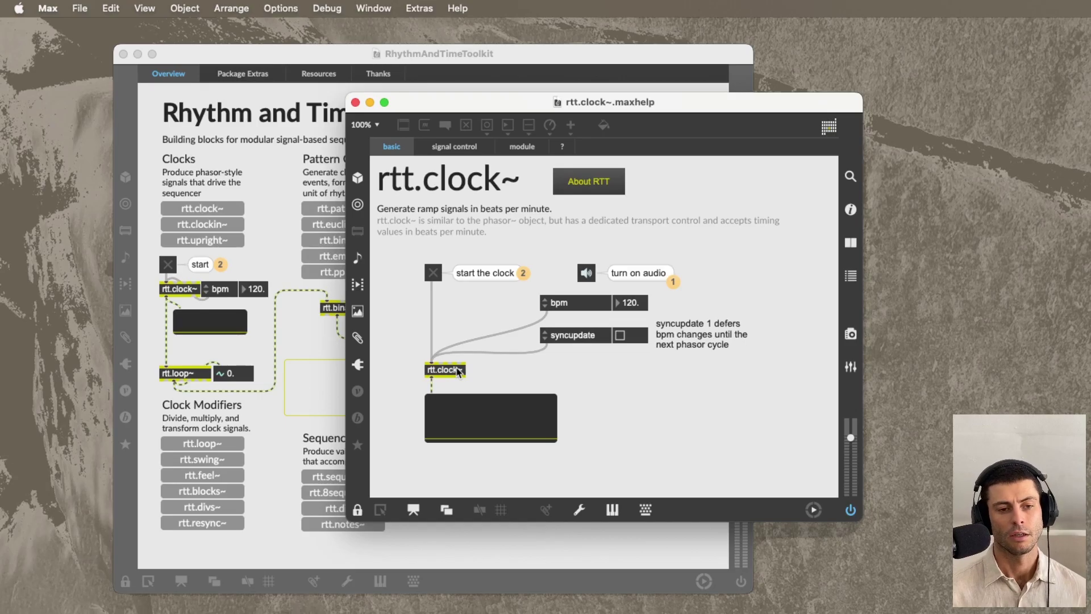
pyautogui.press('super+e')
pyautogui.write('nphasor~')
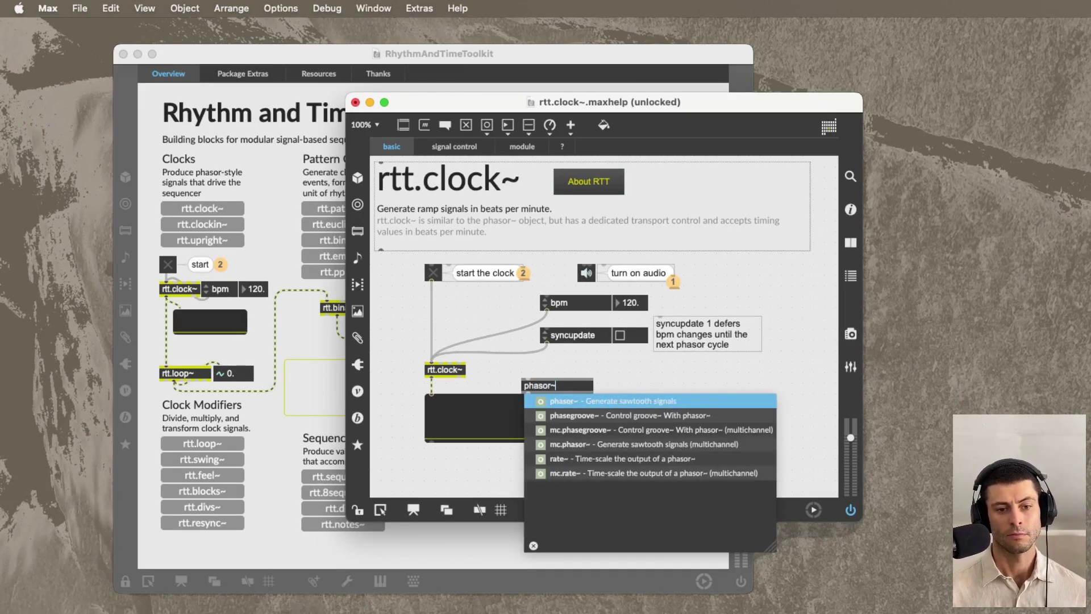
pyautogui.press('Return')
pyautogui.moveTo(546, 389); pyautogui.dragTo(511, 374)
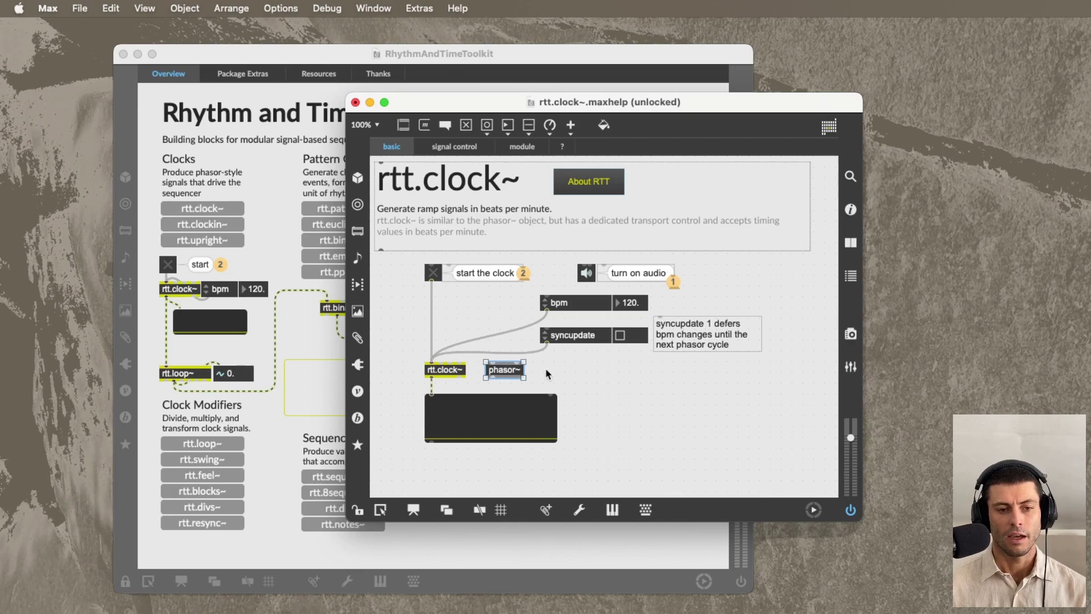
pyautogui.press('BackSpace')
pyautogui.press('super+e')
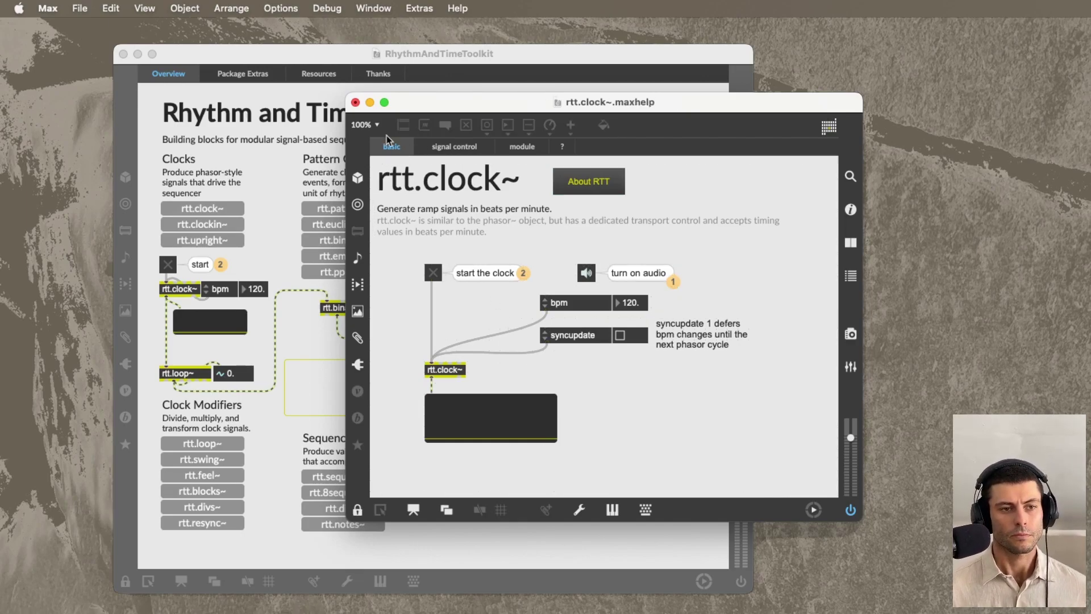
pyautogui.click(356, 103)
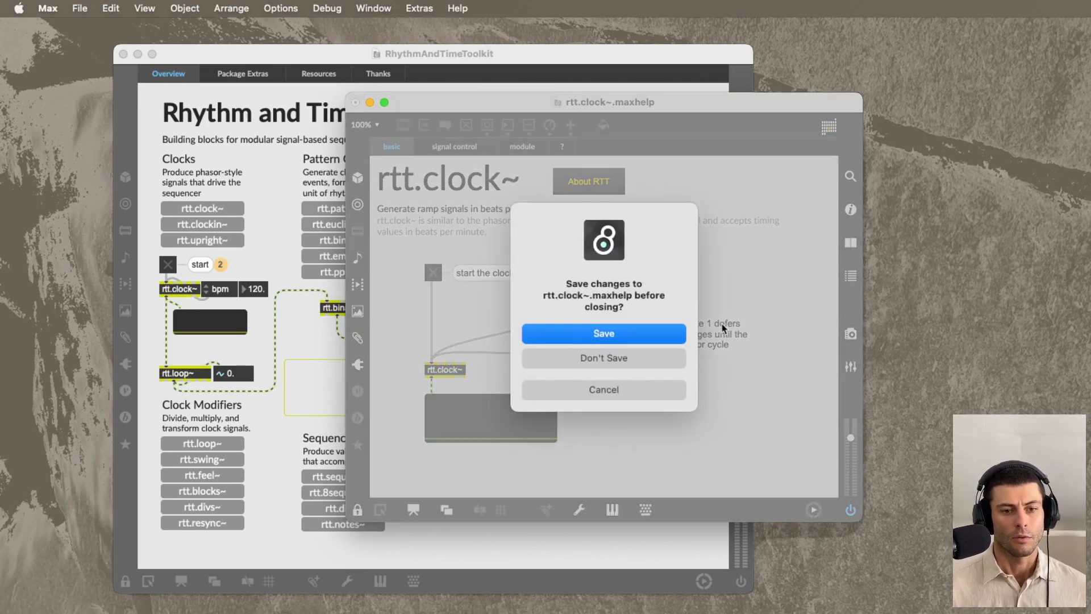
pyautogui.click(603, 357)
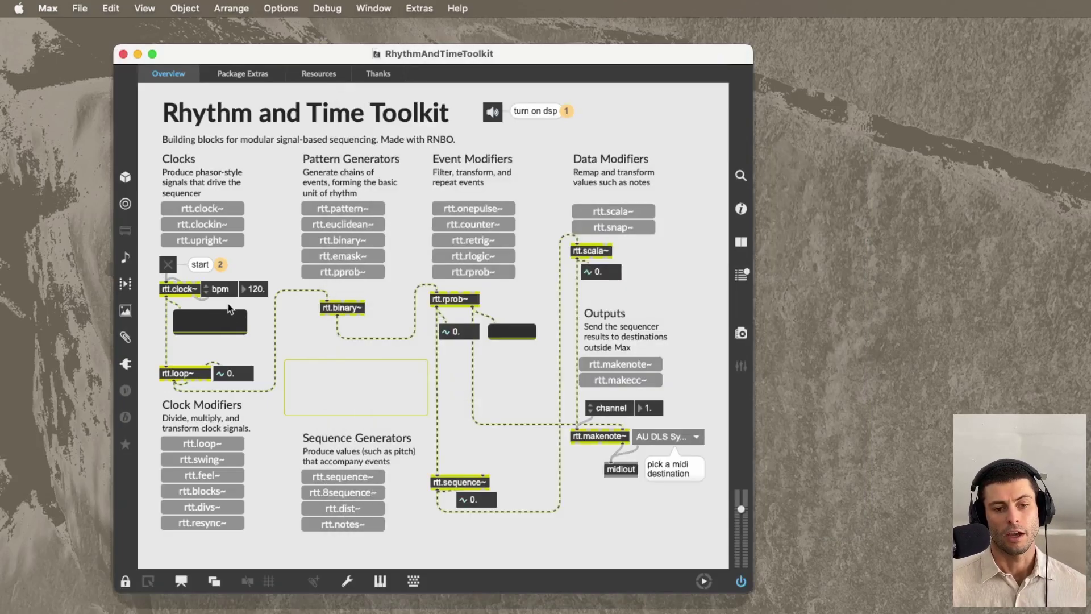
# Start the example sequencer's clock with its toggle, then stop it about 12 seconds later
pyautogui.click(169, 265)
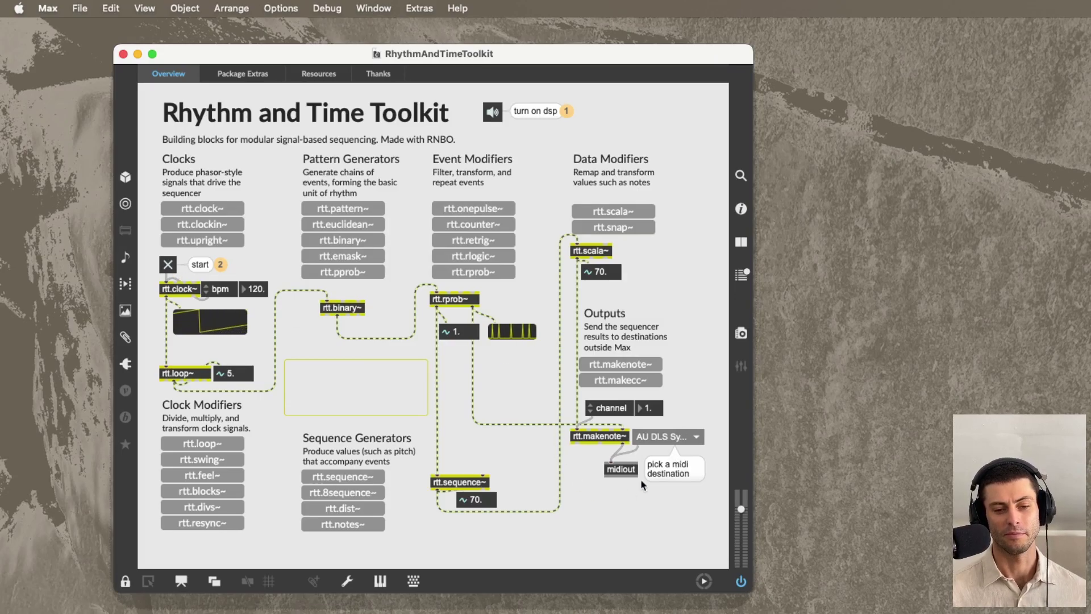
pyautogui.click(167, 265)
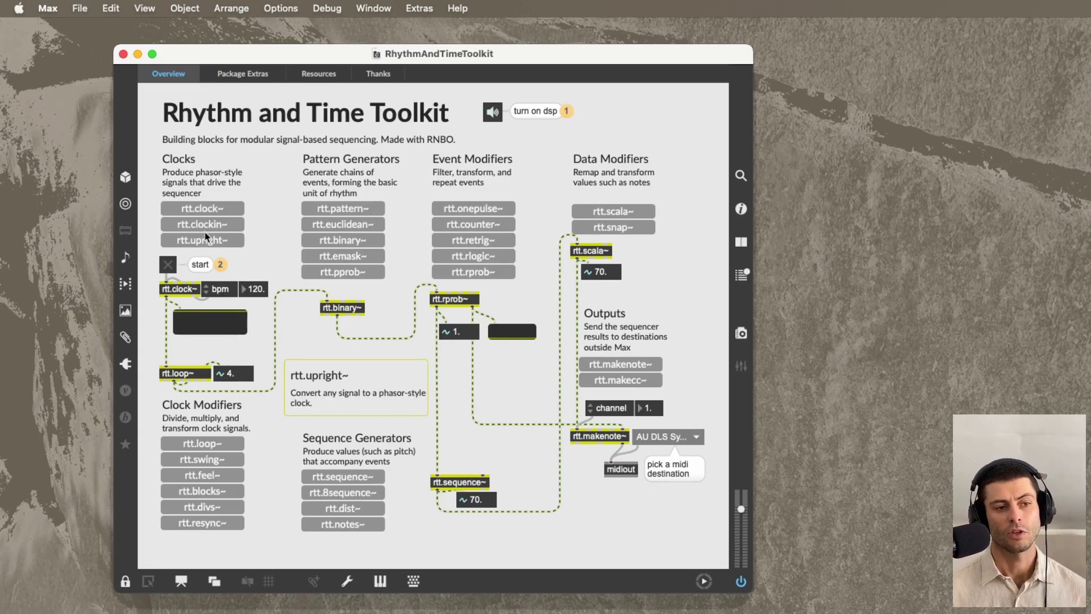
pyautogui.moveTo(208, 230)
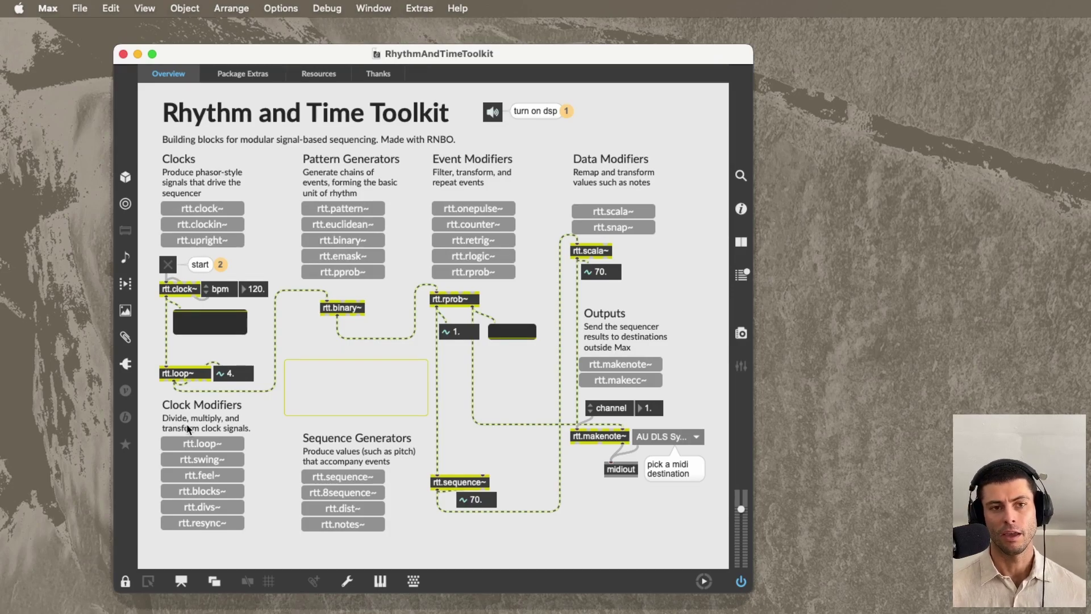
pyautogui.moveTo(218, 496)
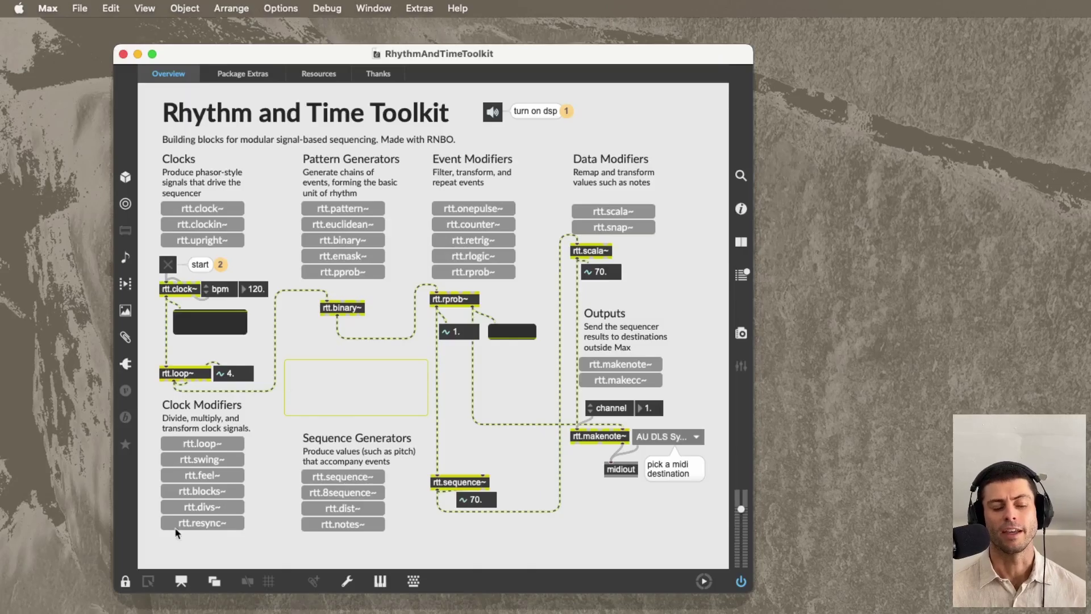
pyautogui.moveTo(237, 459)
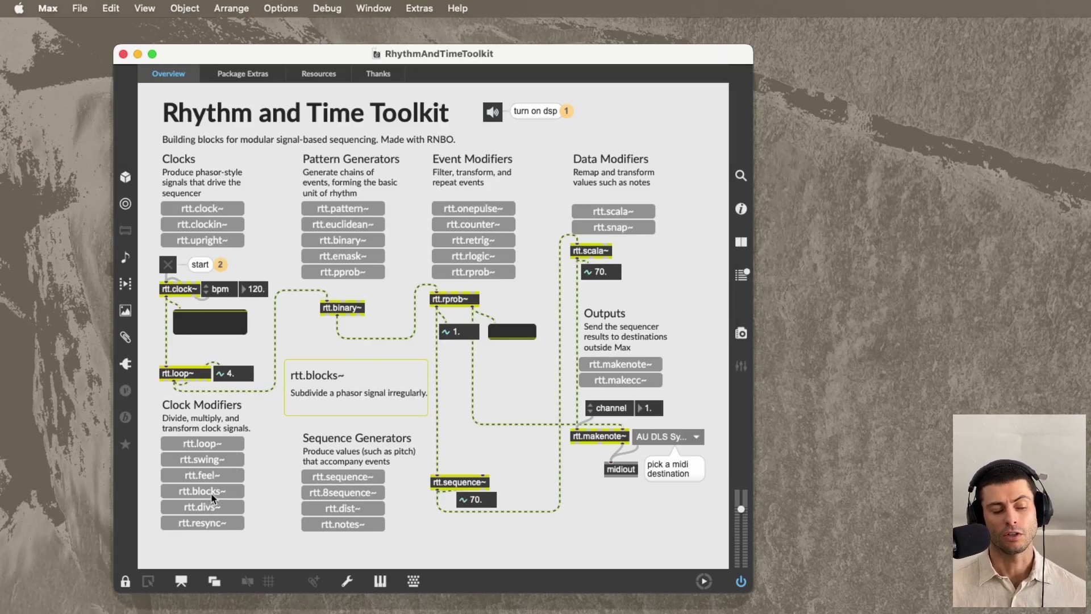
pyautogui.moveTo(203, 524)
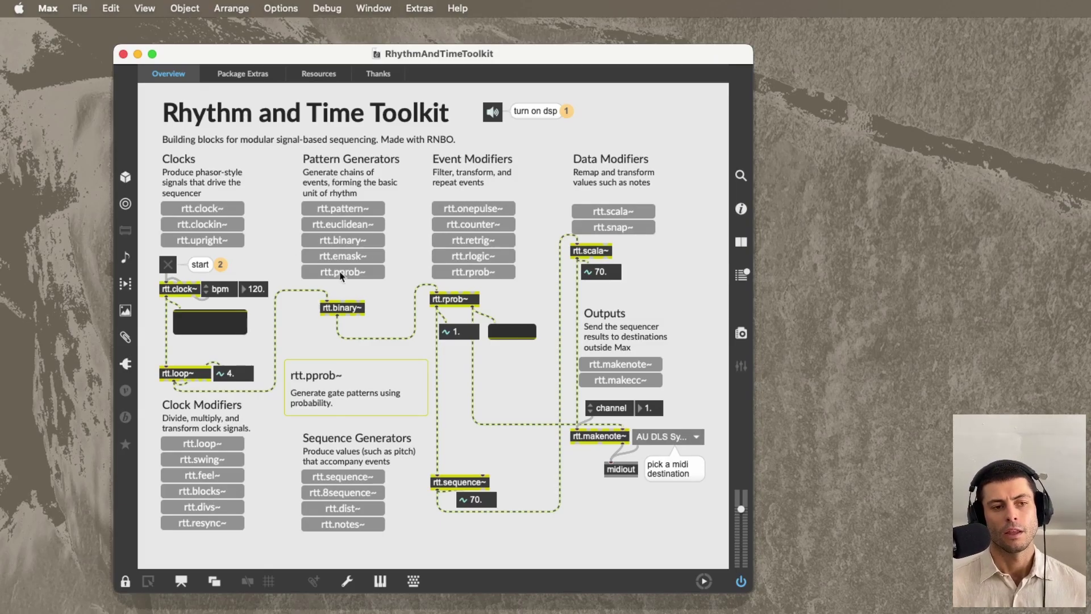
pyautogui.moveTo(347, 225)
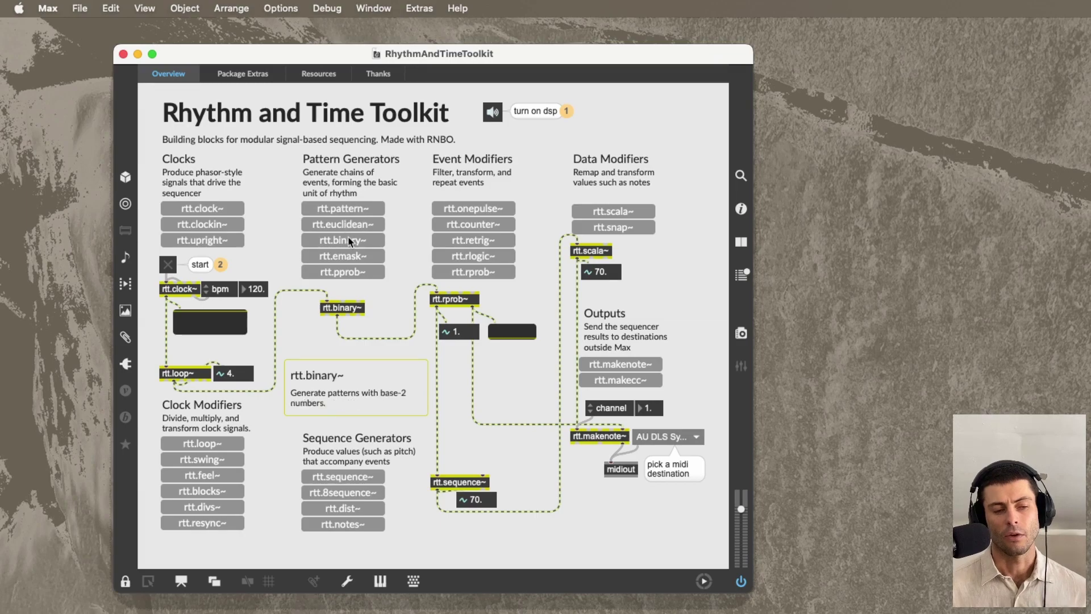
pyautogui.moveTo(352, 254)
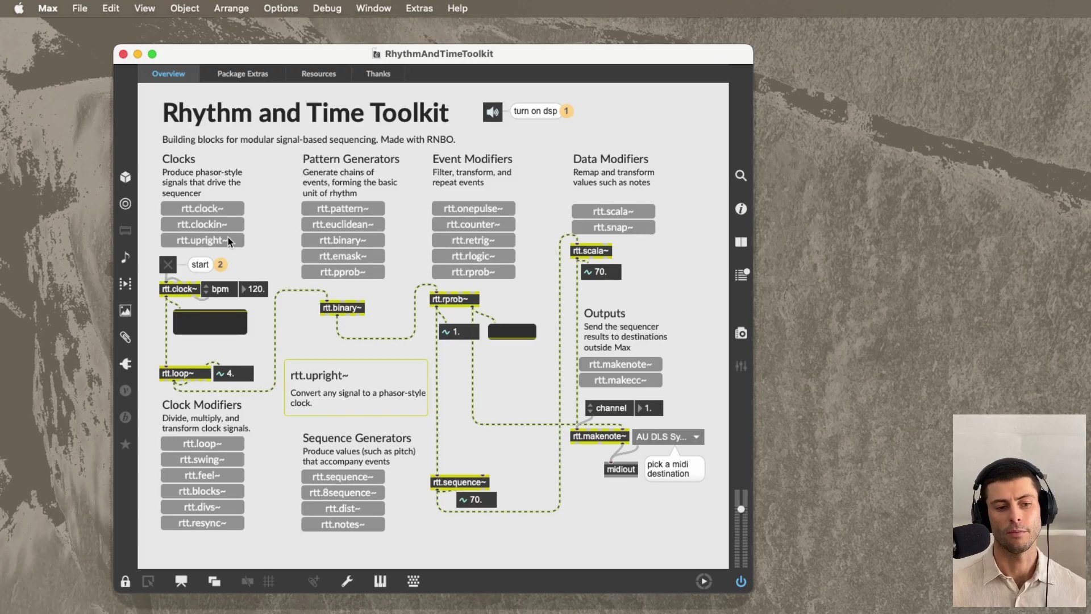
pyautogui.moveTo(370, 496)
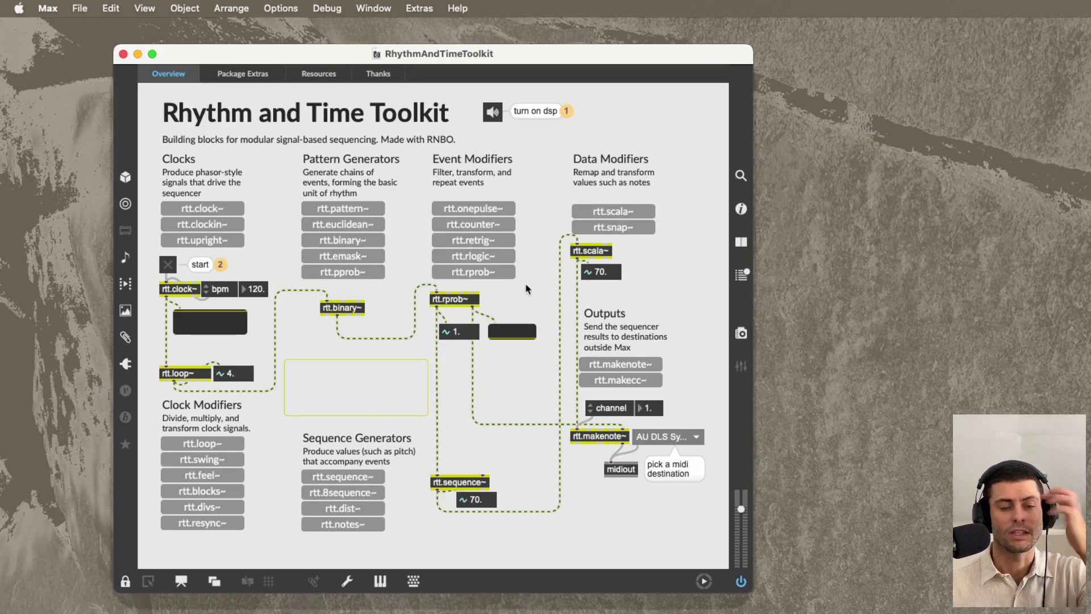
pyautogui.moveTo(608, 215)
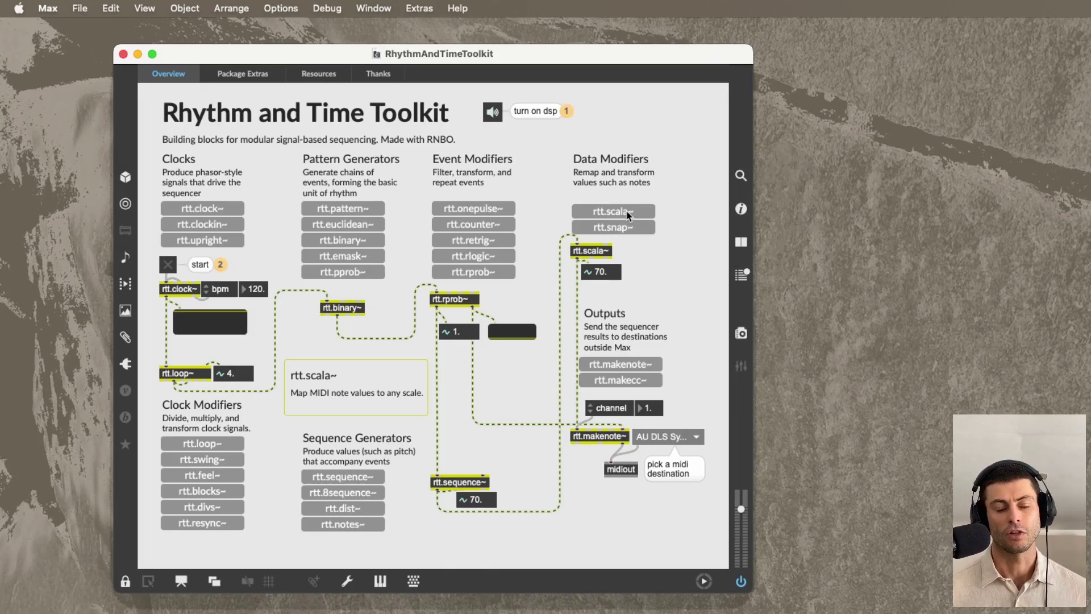
pyautogui.moveTo(369, 526)
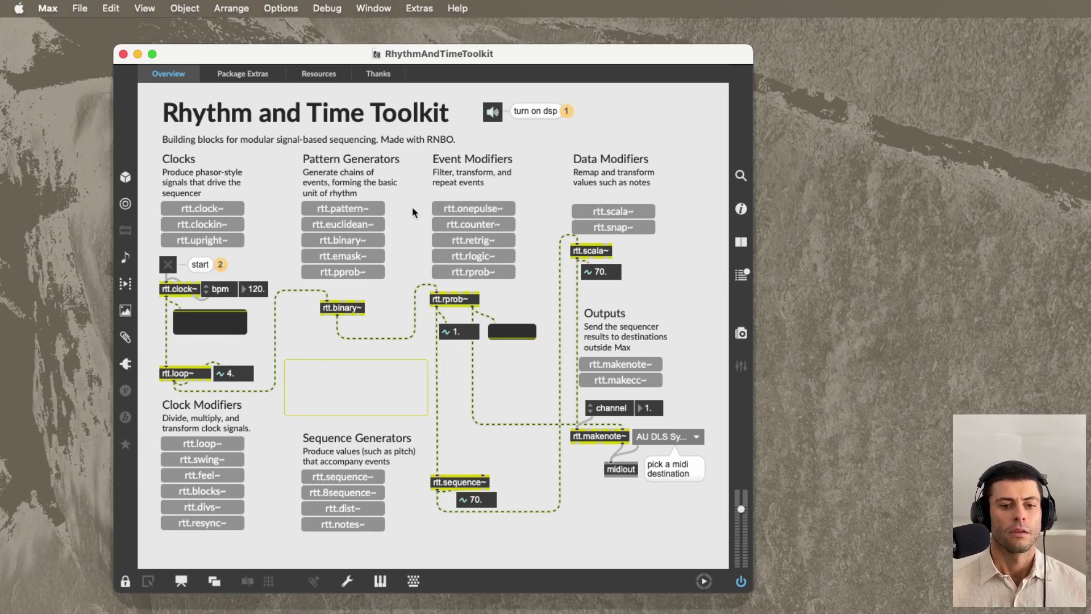
pyautogui.moveTo(442, 246)
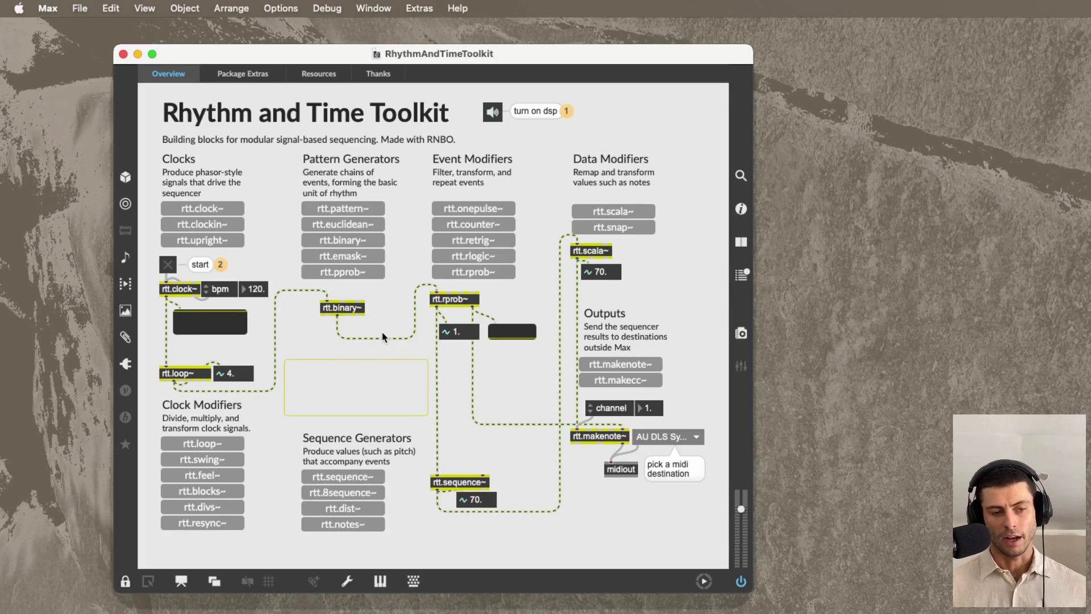
# Review the Overview and Package Extras pages, then open the Snippets help patch
pyautogui.click(256, 76)
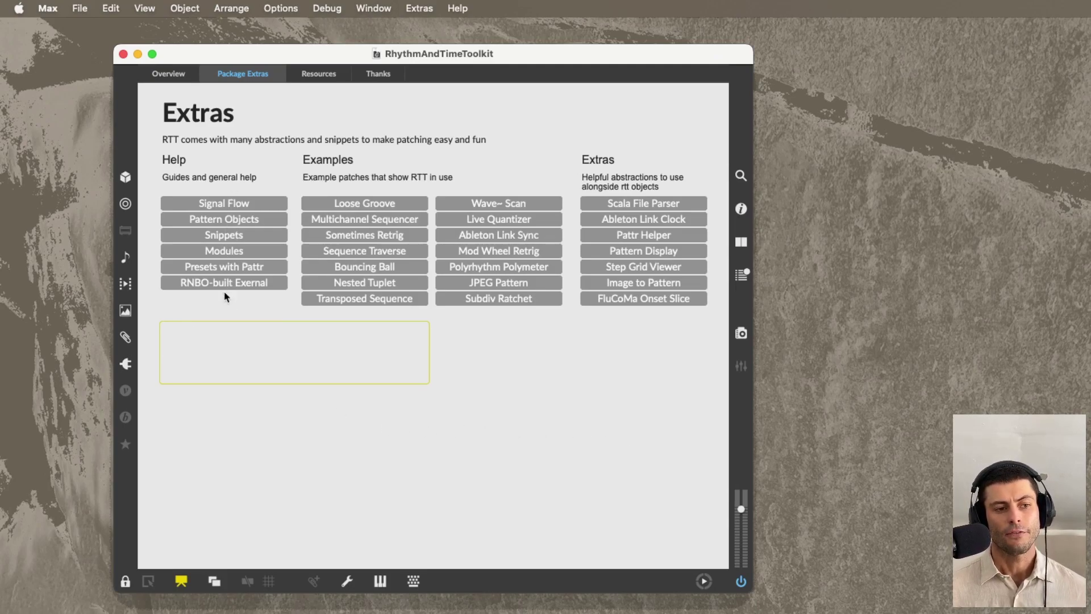
pyautogui.moveTo(232, 287)
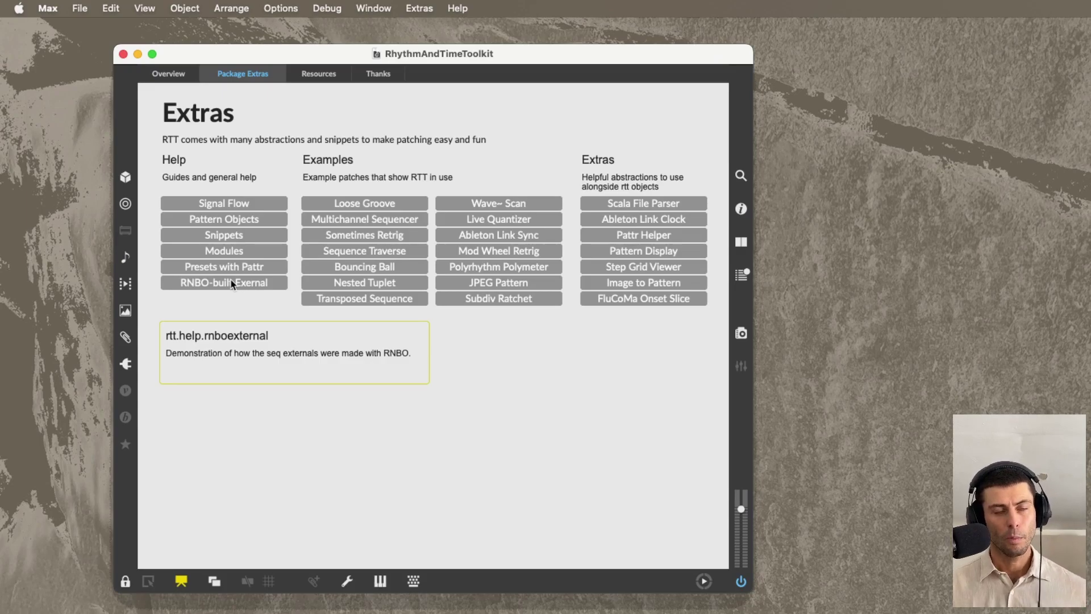
pyautogui.click(168, 74)
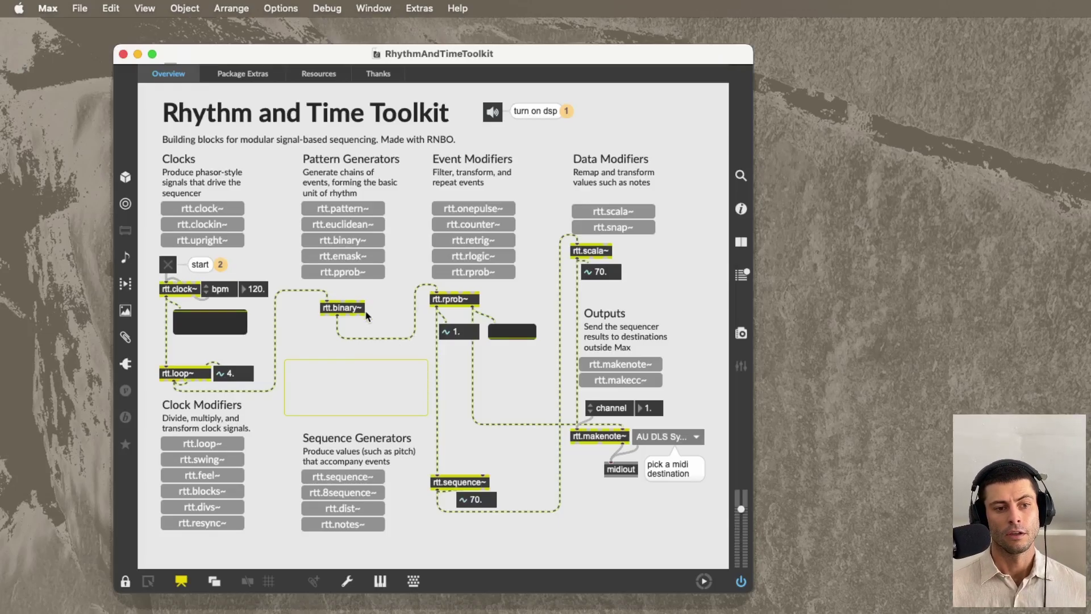
pyautogui.click(248, 79)
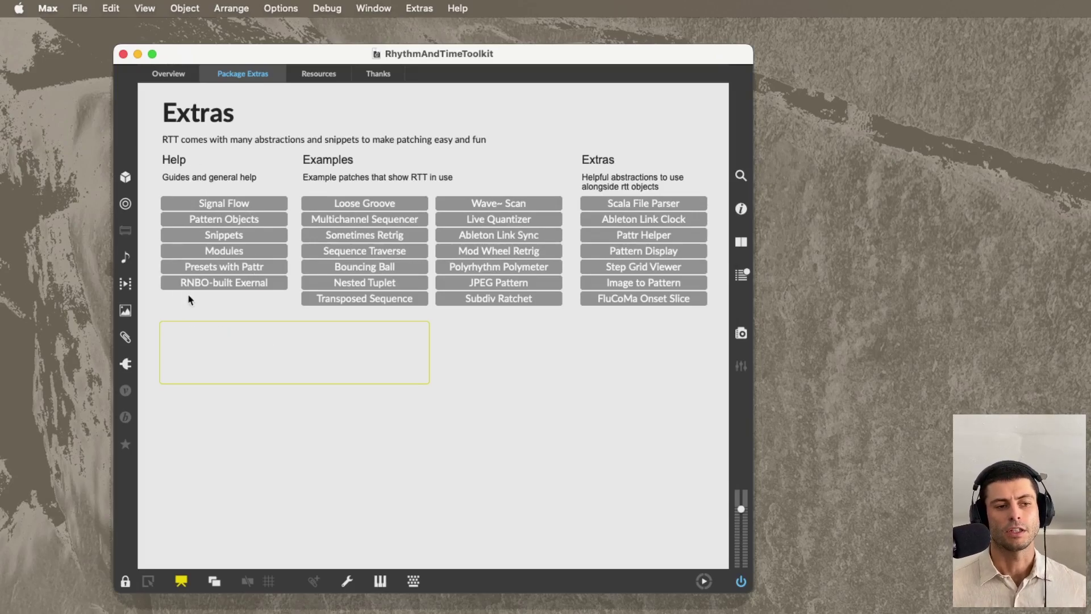
pyautogui.moveTo(198, 272)
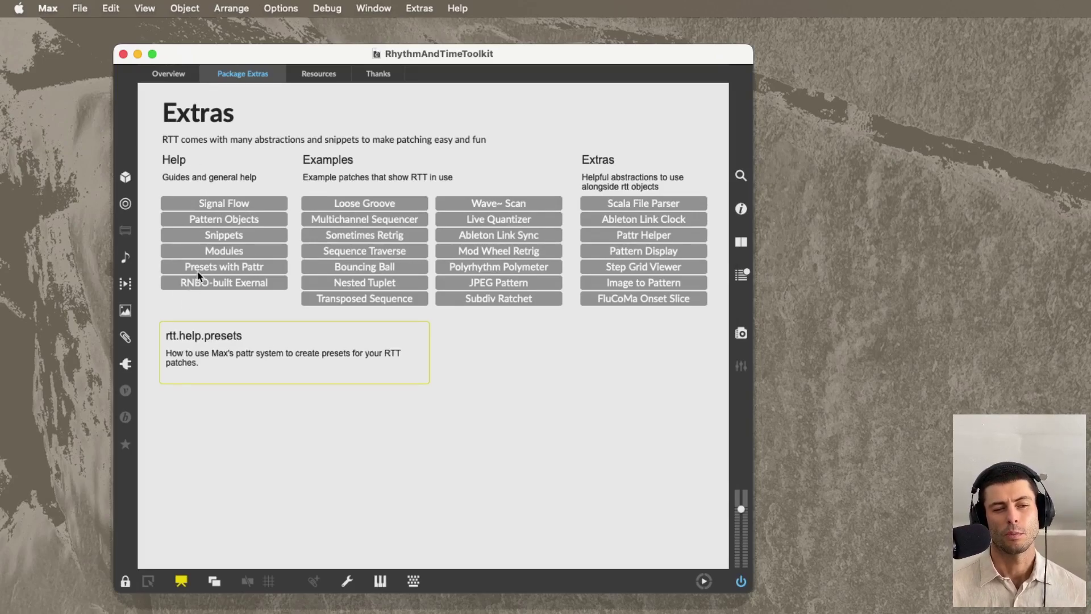
pyautogui.moveTo(224, 235)
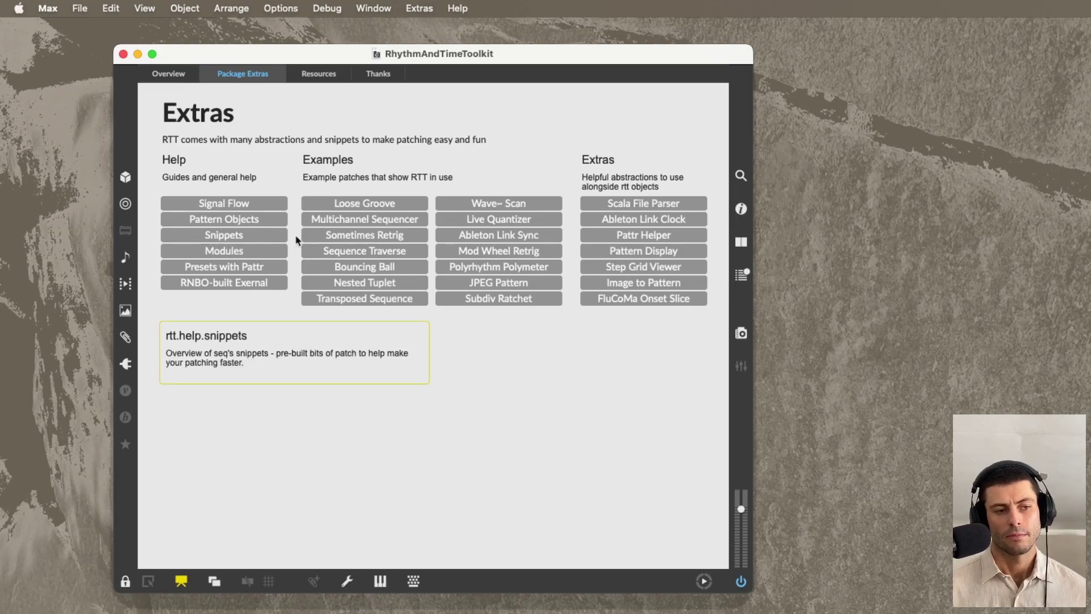
pyautogui.click(211, 236)
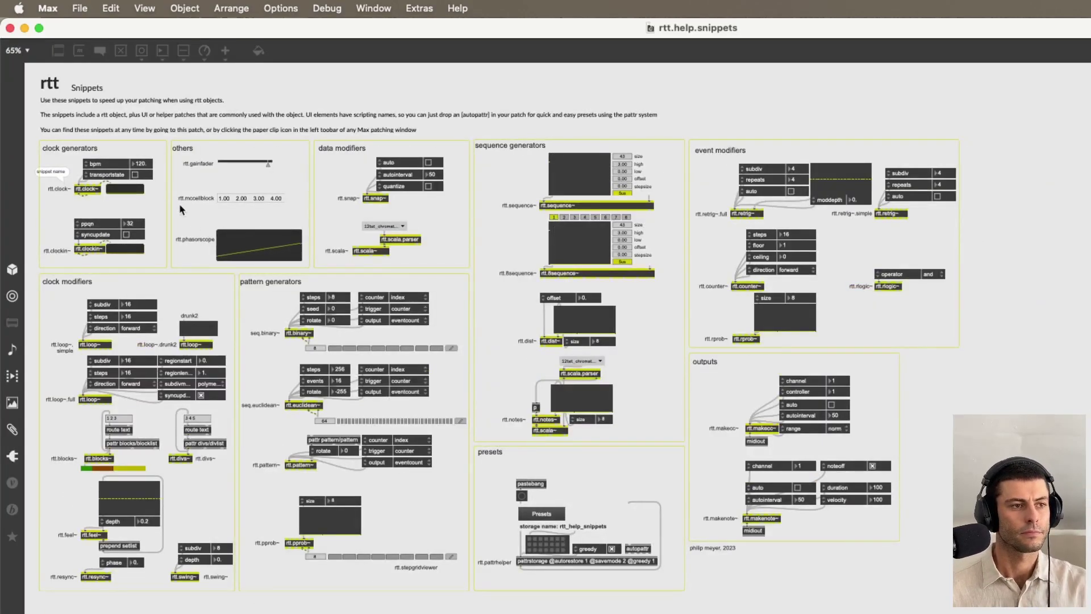
# Zoom the rtt.help.snippets patch to 150%
pyautogui.click(25, 50)
pyautogui.click(31, 133)
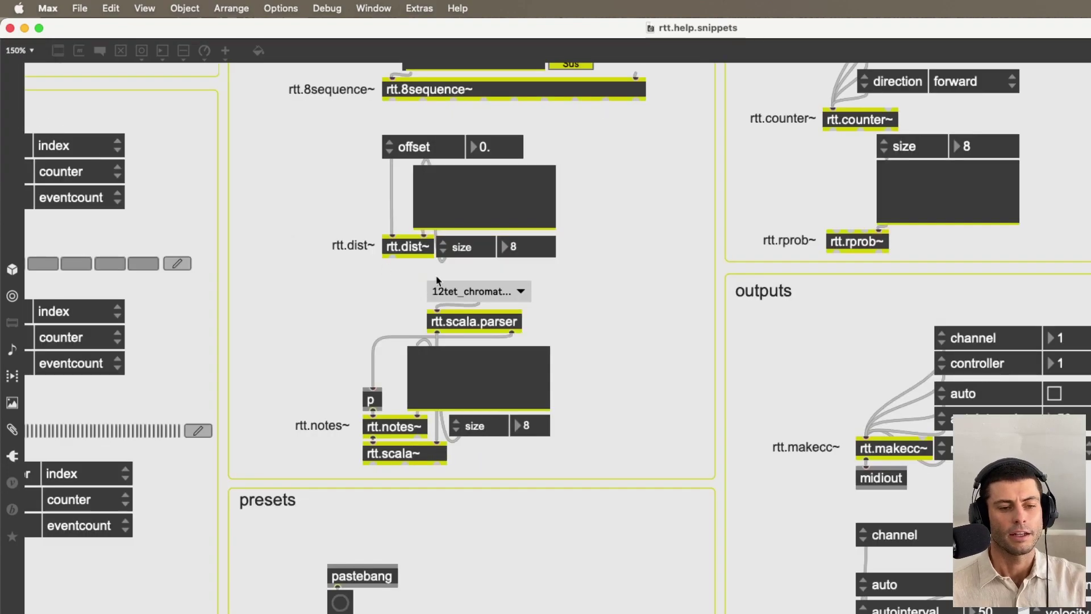
pyautogui.scroll(10, 466, 273)
pyautogui.hscroll(-15, 408, 295)
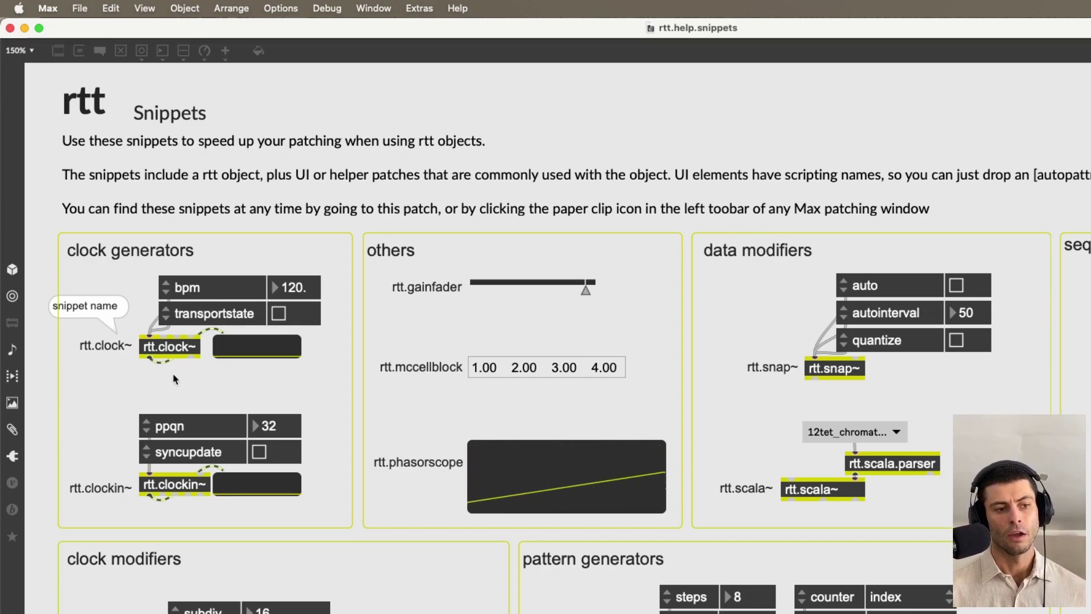
# Unlock the patch with Cmd+E and scroll through its sections
pyautogui.press('super+e')
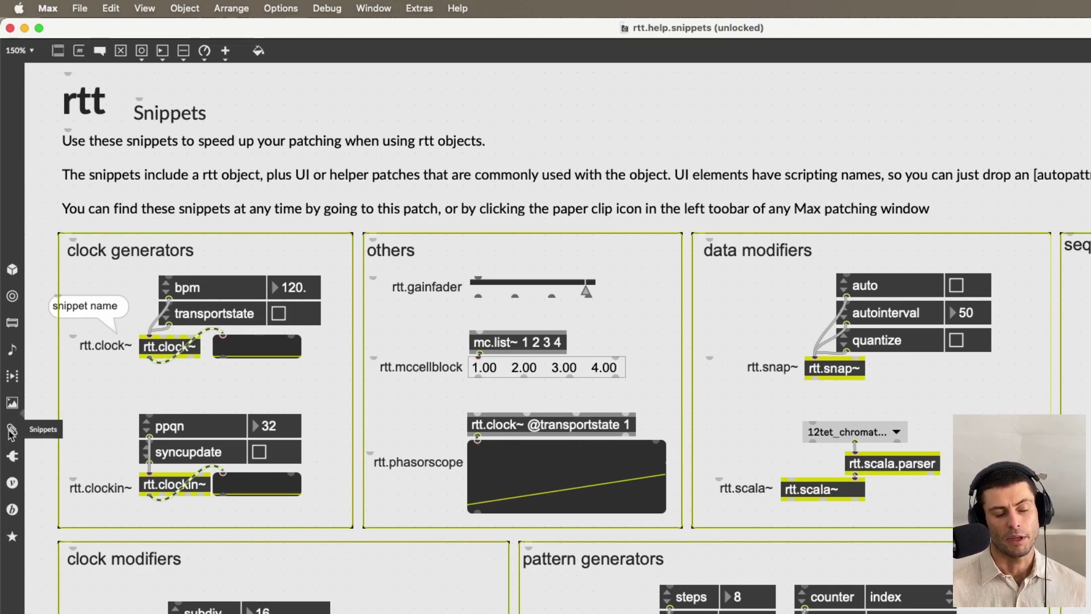
pyautogui.scroll(-10, 265, 445)
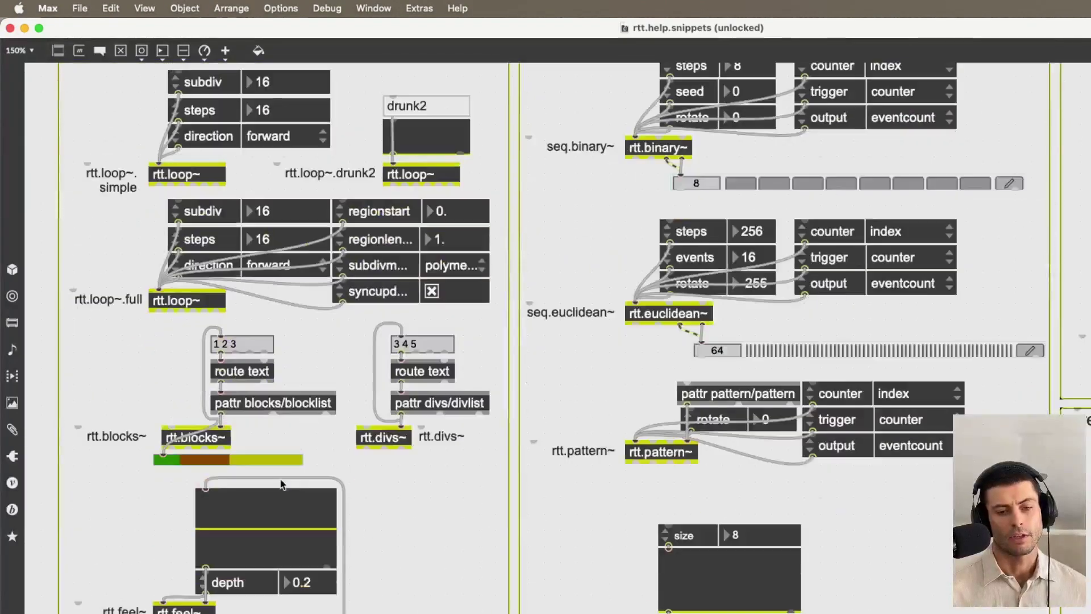
pyautogui.scroll(4, 312, 447)
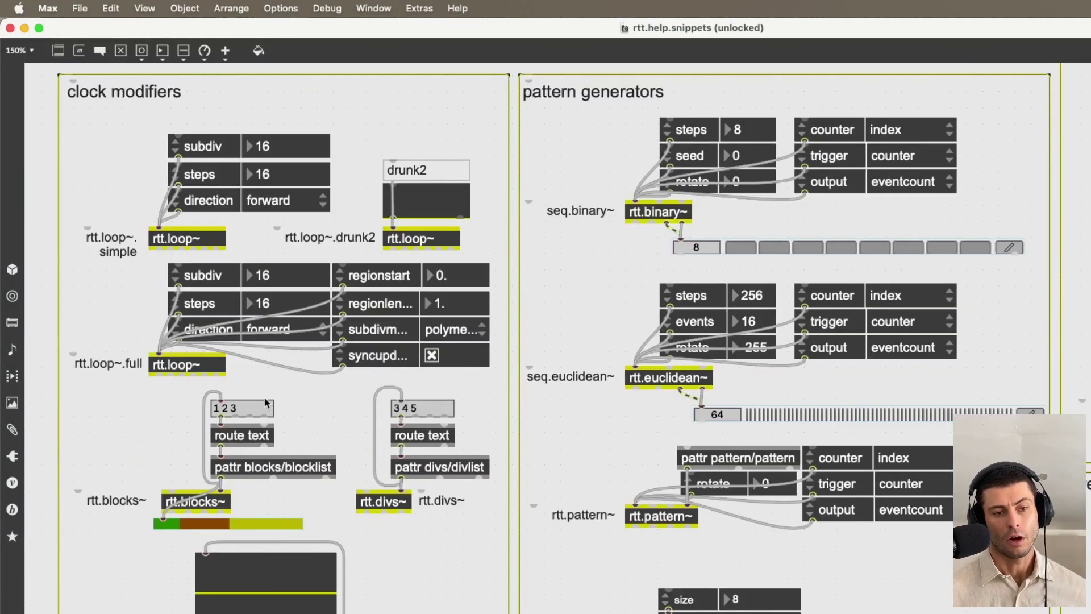
pyautogui.scroll(-5, 312, 447)
pyautogui.scroll(11, 301, 409)
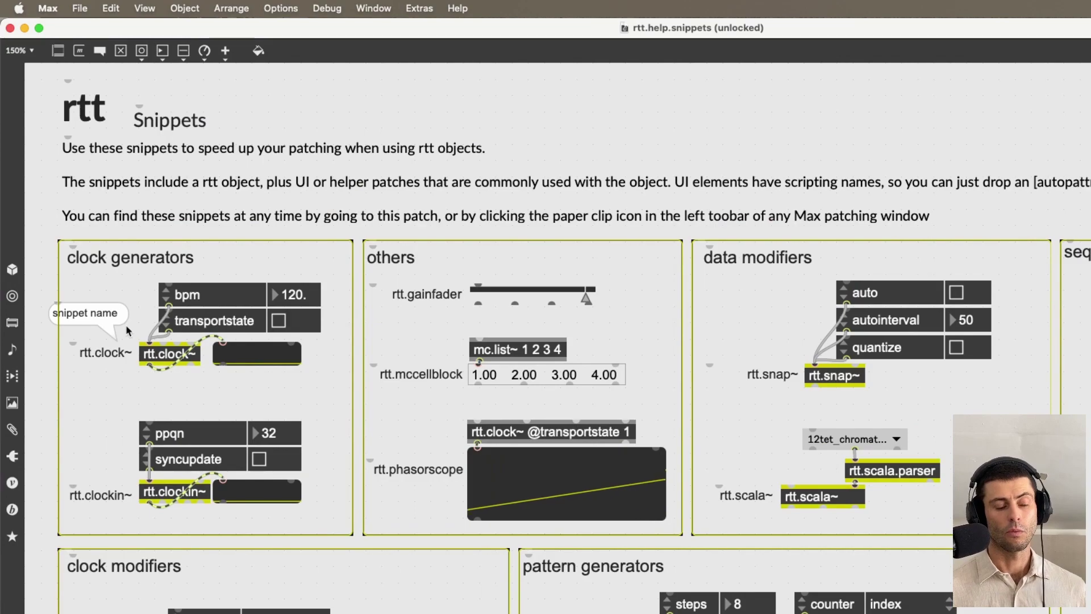
pyautogui.scroll(-8, 217, 405)
pyautogui.scroll(9, 217, 404)
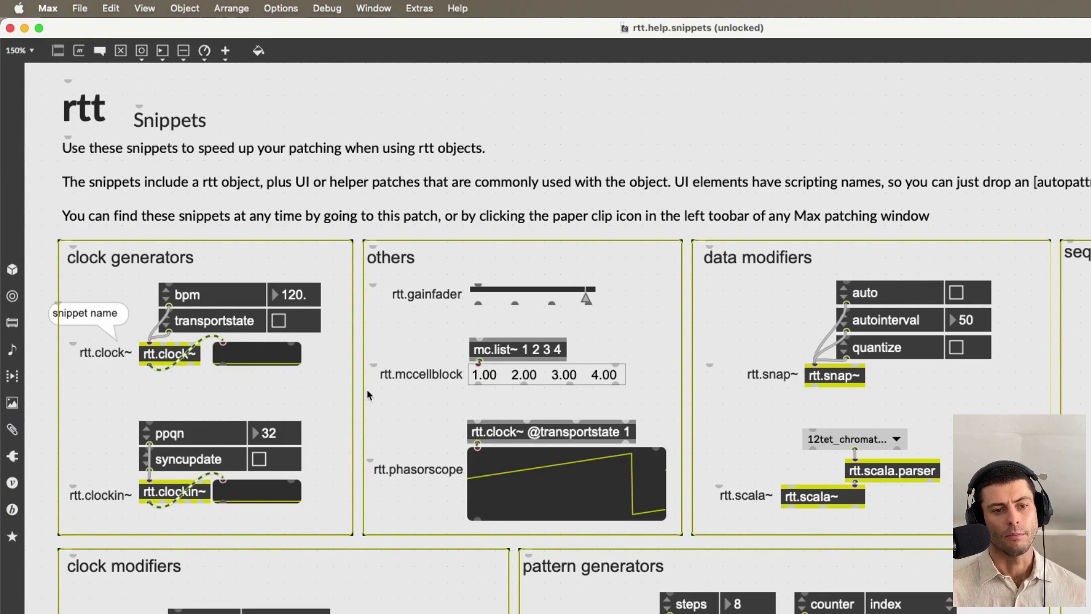
pyautogui.scroll(-2, 367, 395)
pyautogui.scroll(2, 367, 395)
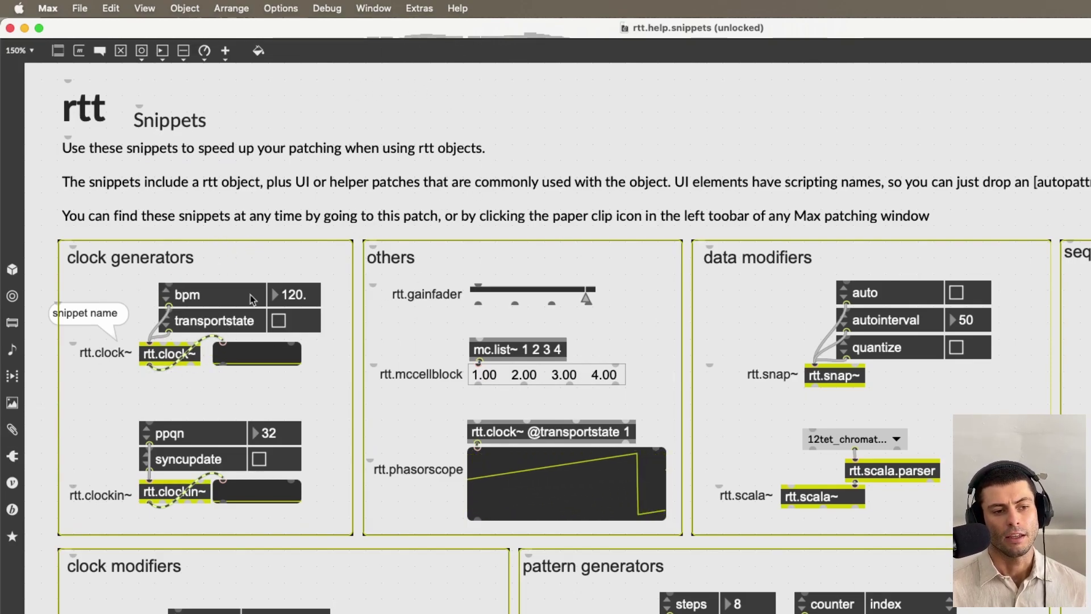
# Drag the rtt.binary~ snippet from the Rhythm and Time snippets list onto the patch's top-right
pyautogui.click(12, 431)
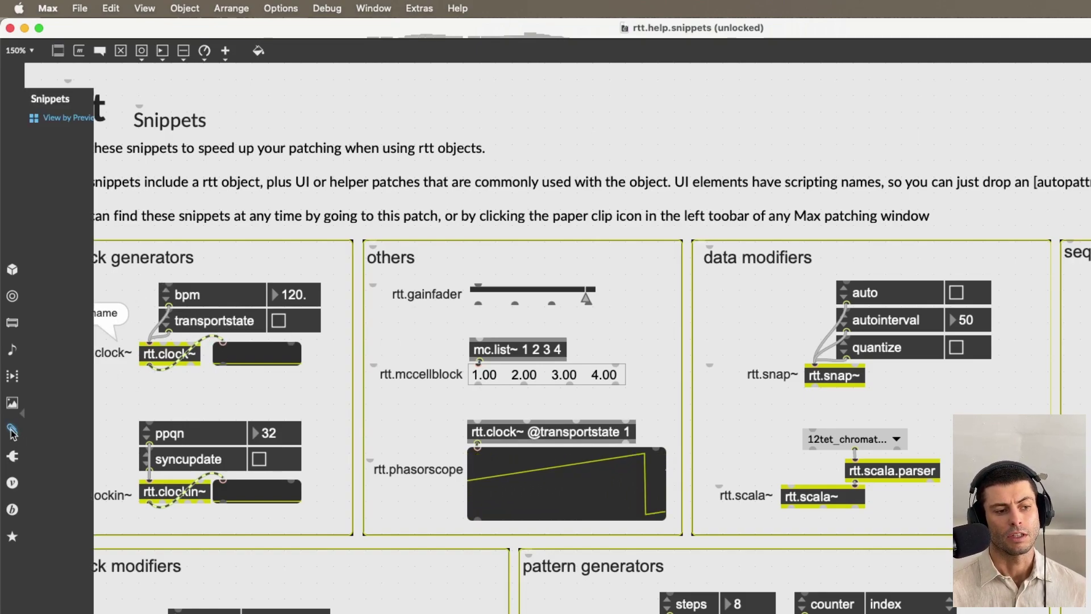
pyautogui.click(151, 118)
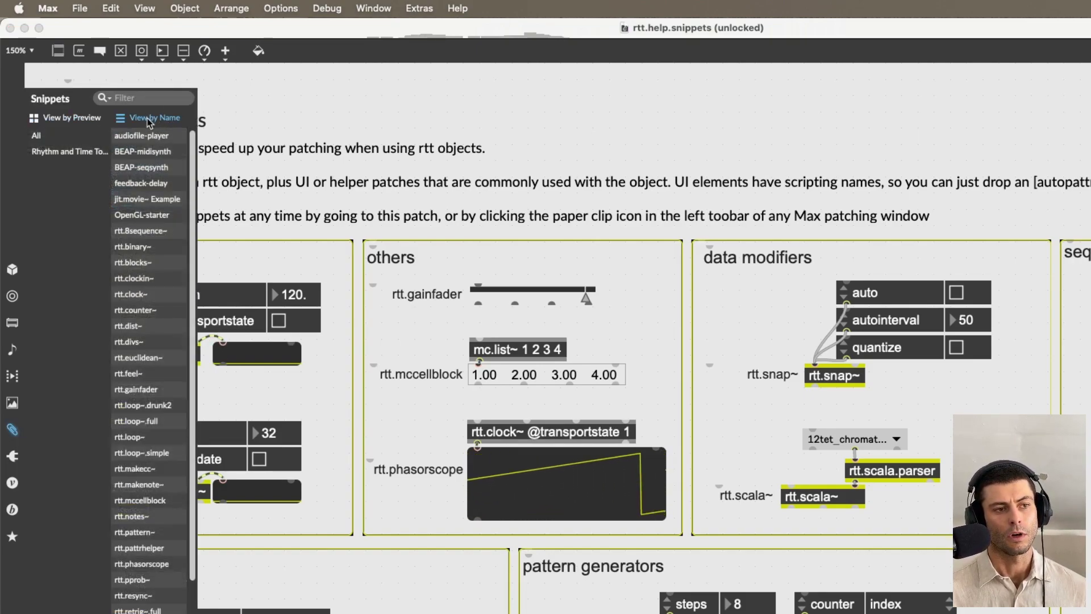
pyautogui.click(47, 152)
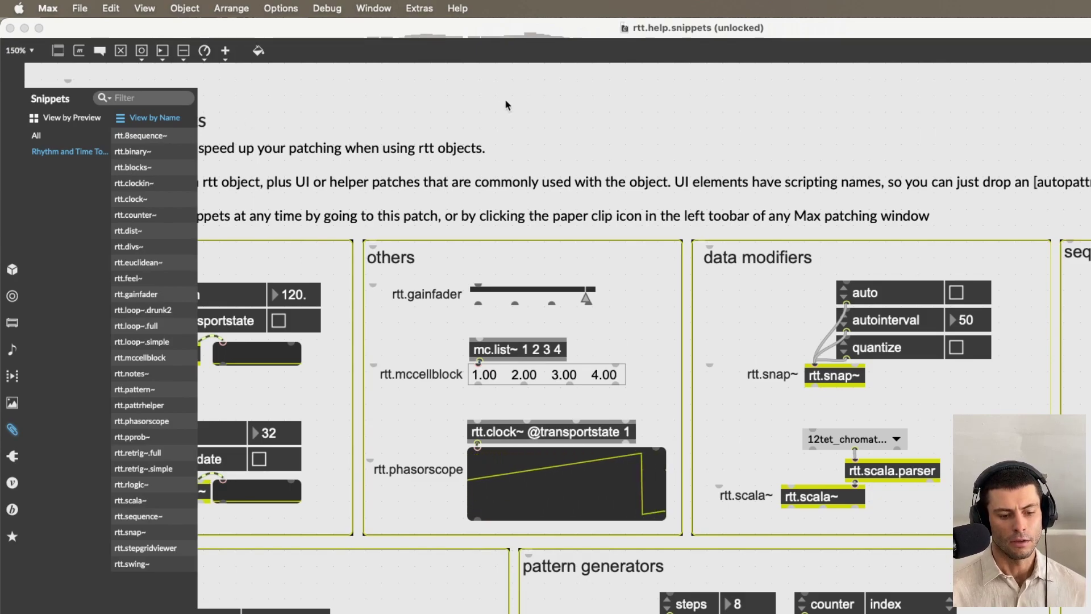
pyautogui.moveTo(134, 151); pyautogui.dragTo(607, 242)
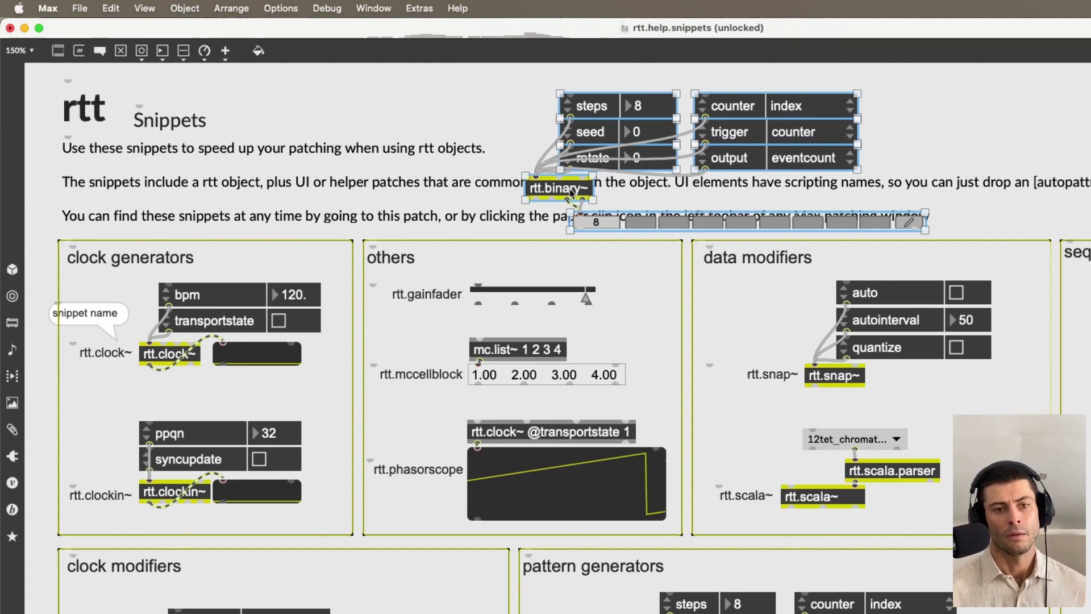
pyautogui.moveTo(571, 194); pyautogui.dragTo(702, 186)
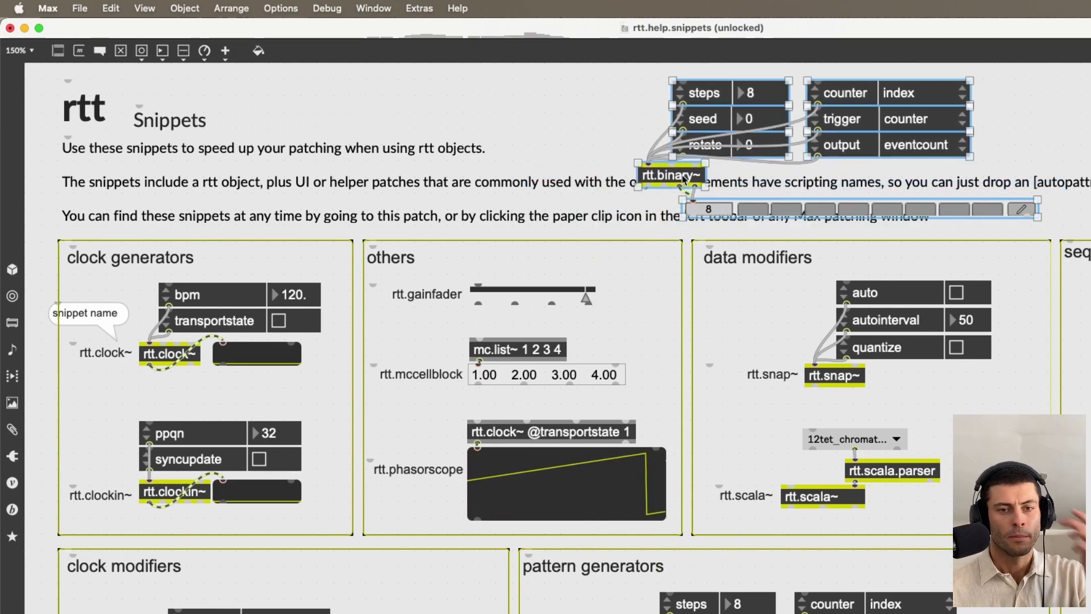
pyautogui.click(637, 102)
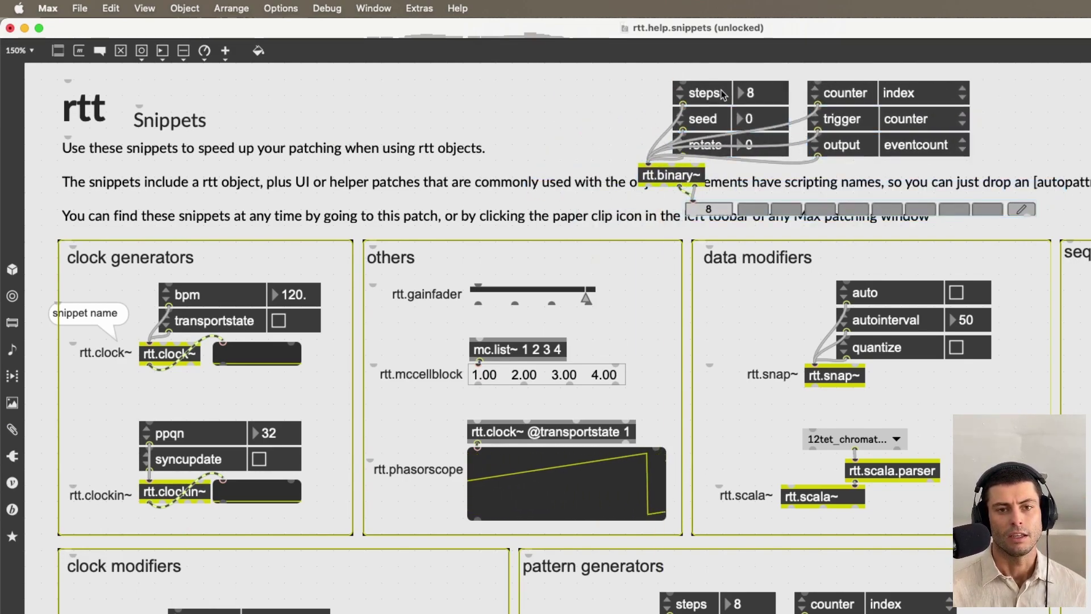
pyautogui.moveTo(645, 84); pyautogui.dragTo(873, 141)
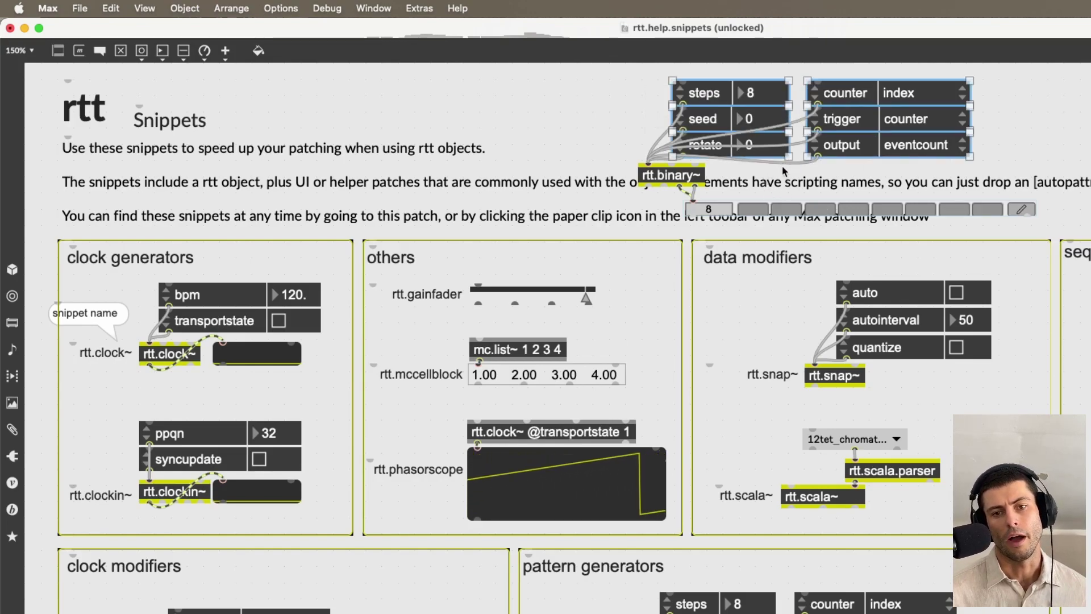
pyautogui.click(785, 163)
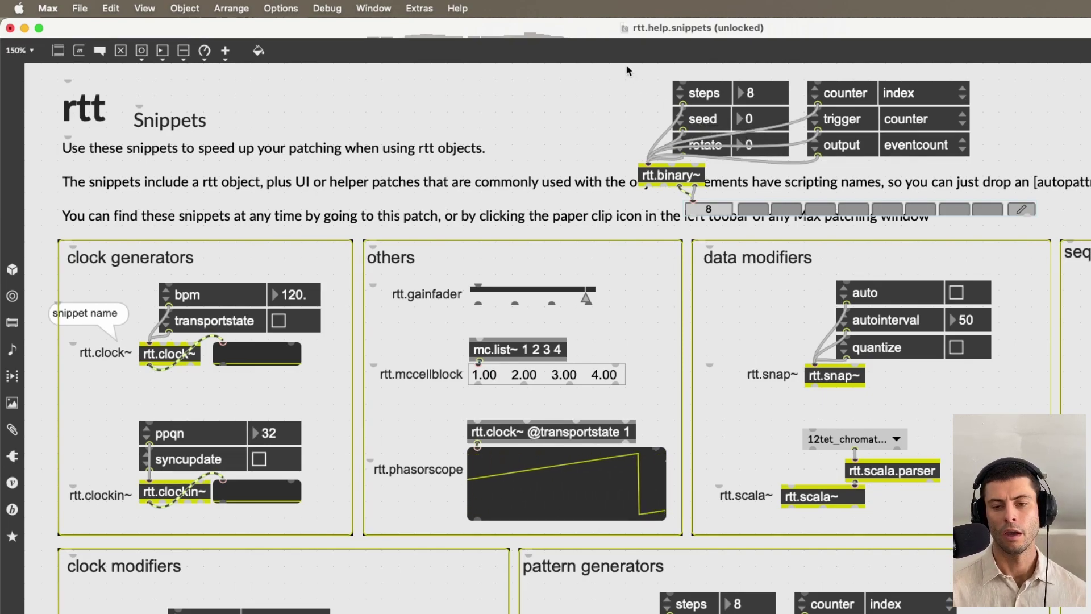
# Discard the snippets patch and open the Modules help on its All the Modules page
pyautogui.press('super+w')
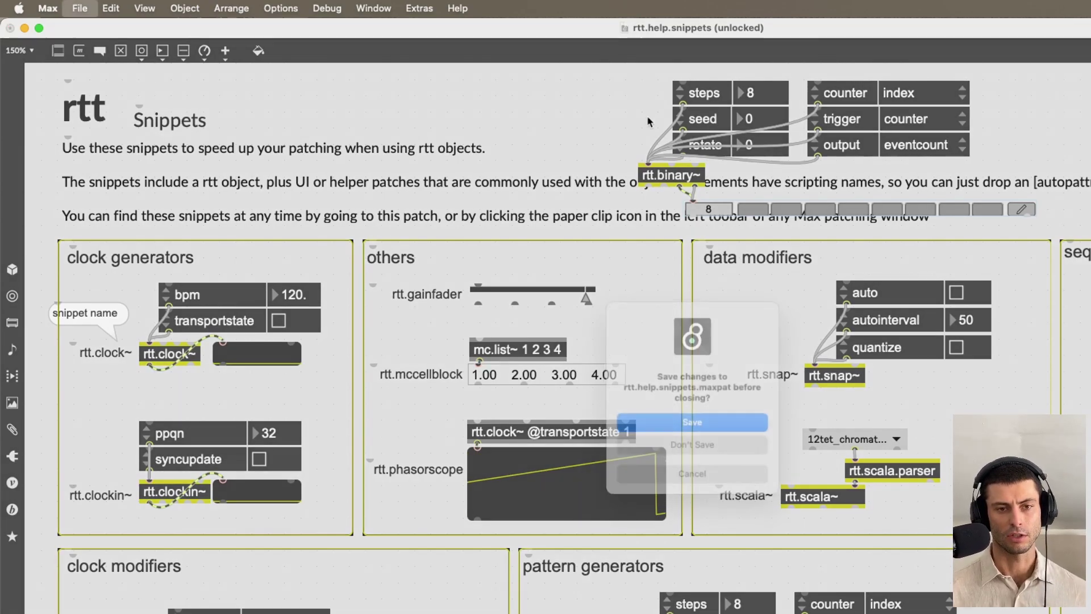
pyautogui.click(700, 446)
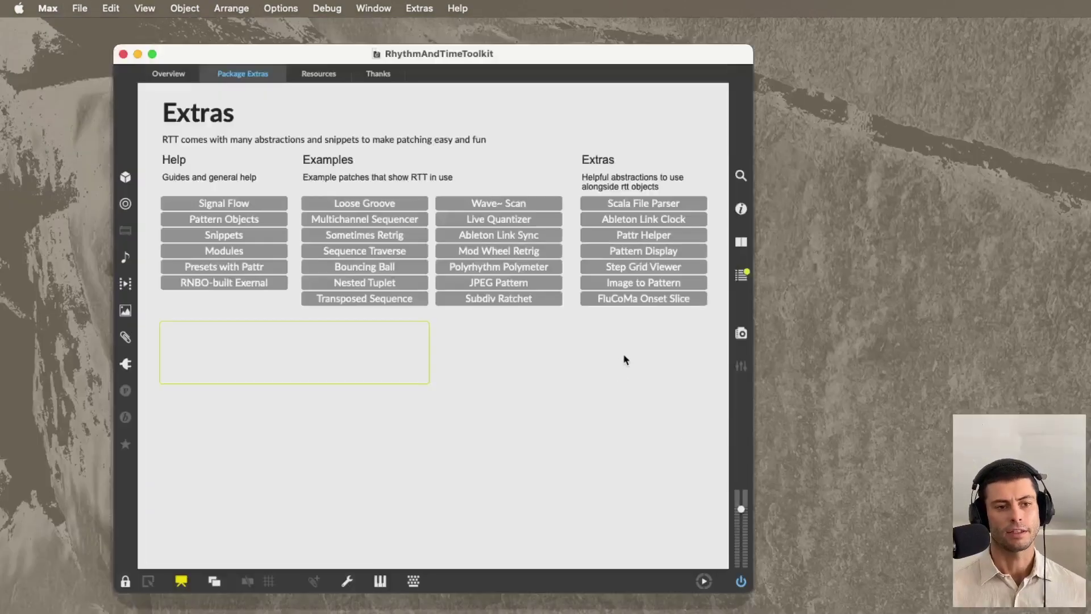
pyautogui.moveTo(195, 254)
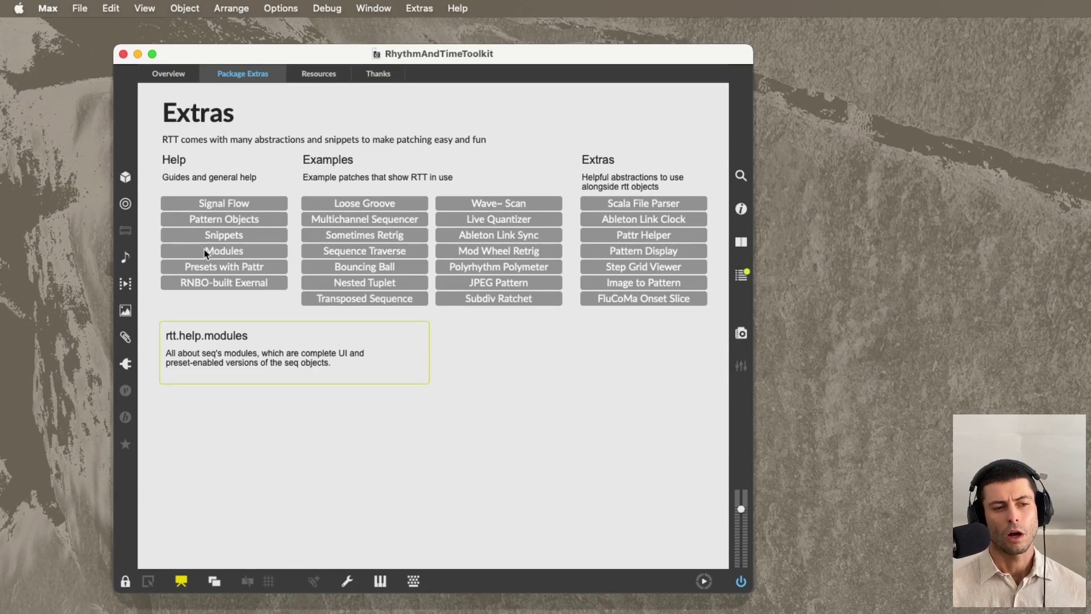
pyautogui.click(206, 254)
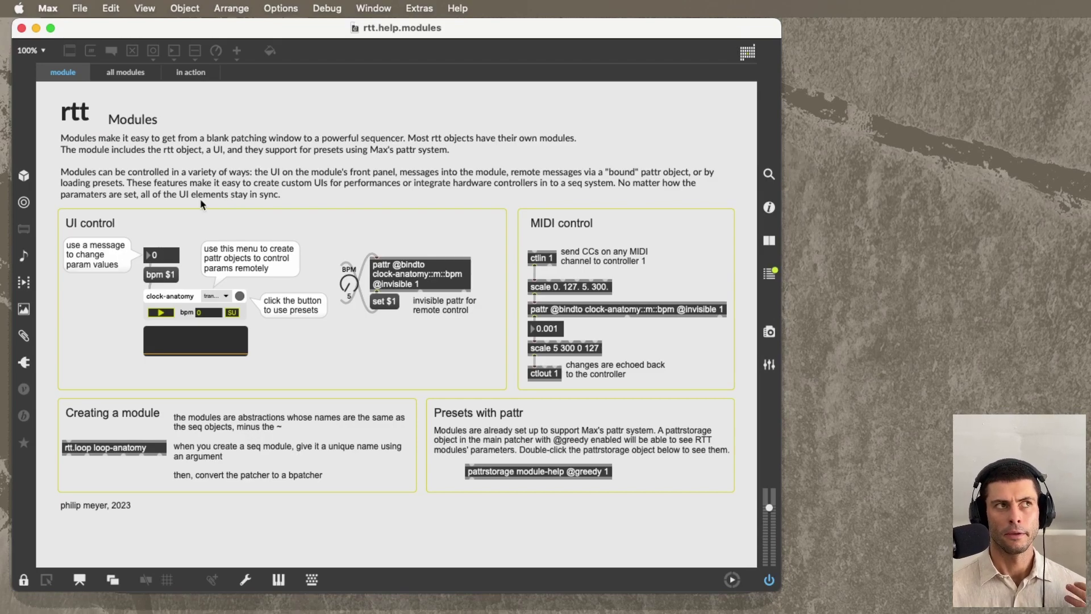
pyautogui.click(120, 75)
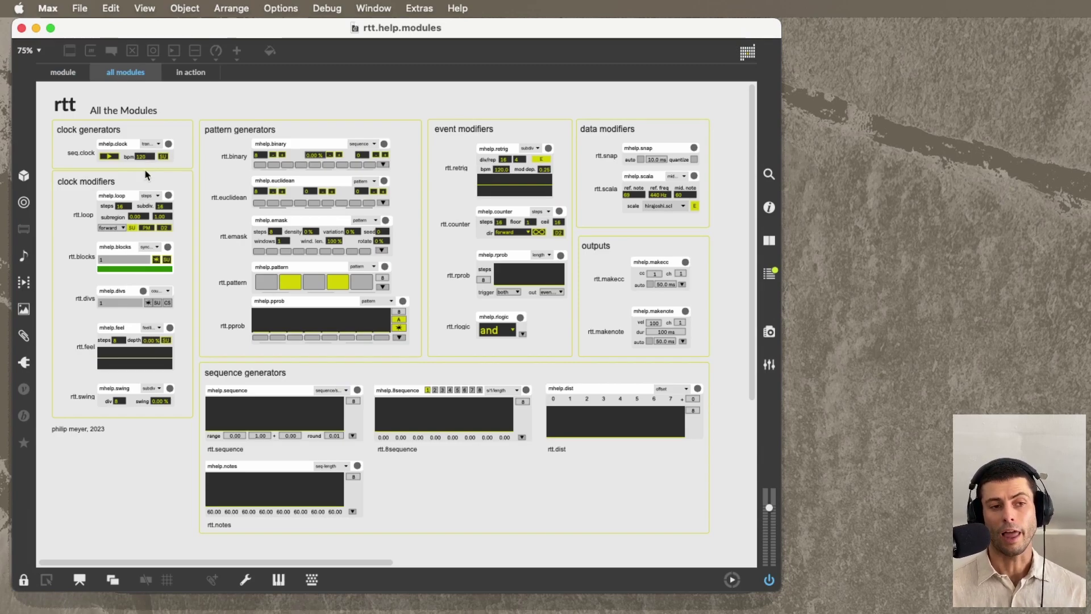
# Set the modules help patch zoom to 125% and relock it
pyautogui.press('super+e')
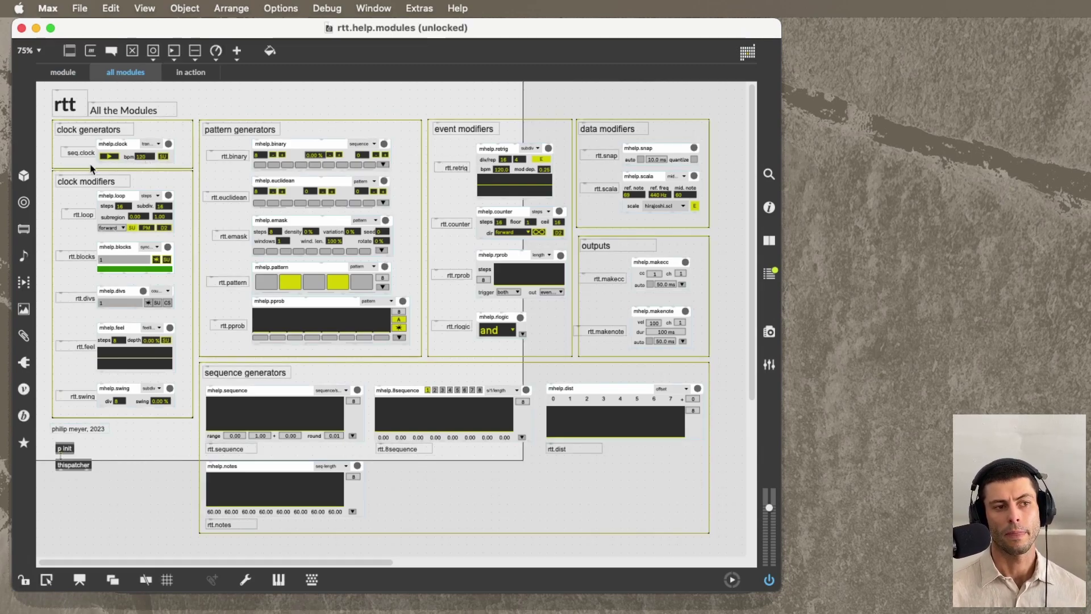
pyautogui.click(31, 51)
pyautogui.click(29, 125)
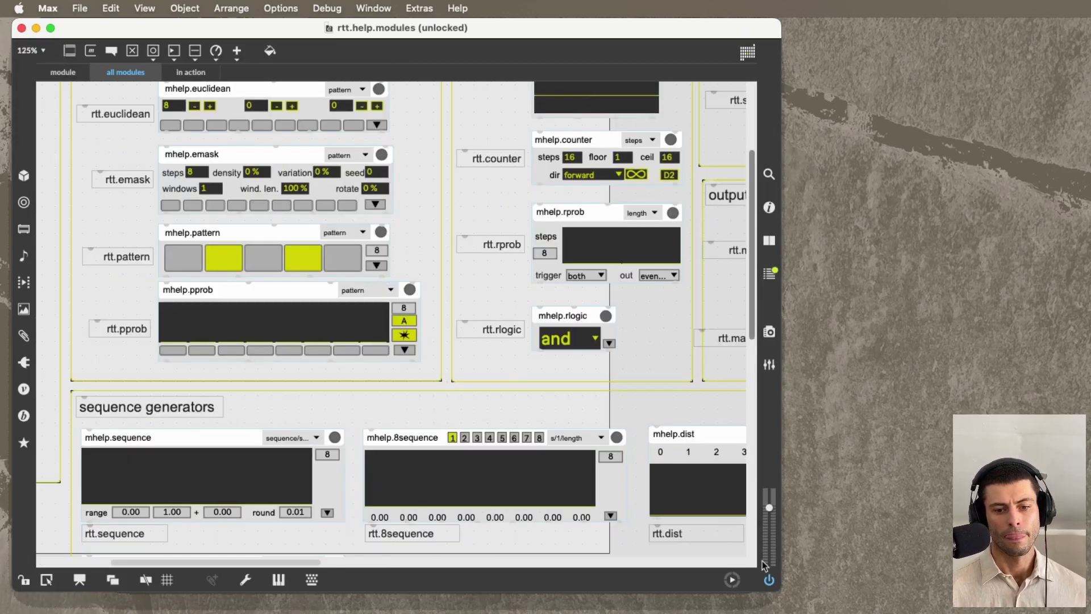
pyautogui.scroll(5, 370, 375)
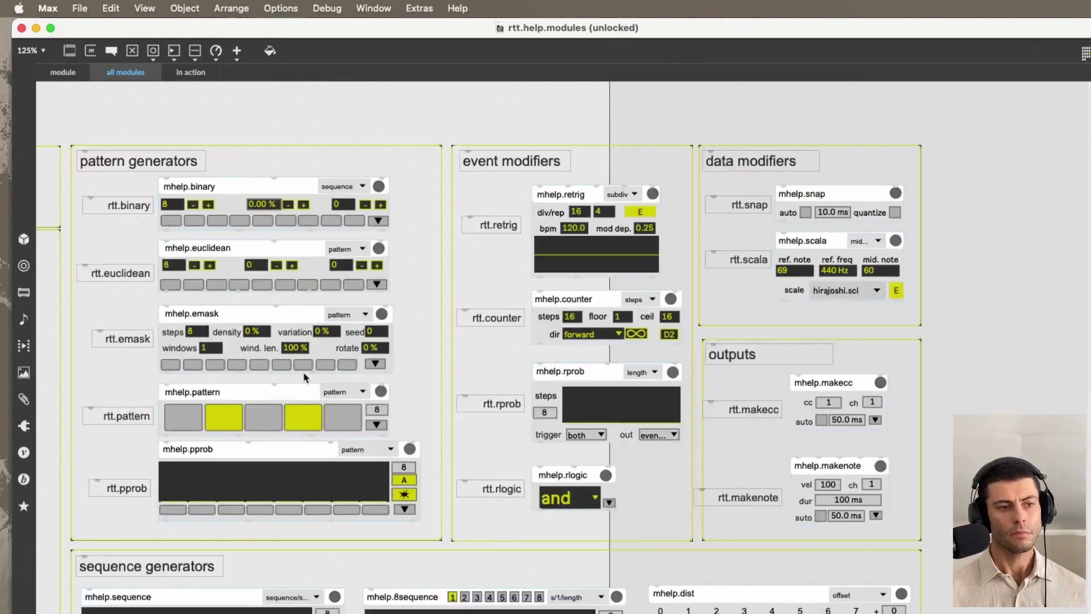
pyautogui.hscroll(-5, 302, 370)
pyautogui.press('super+e')
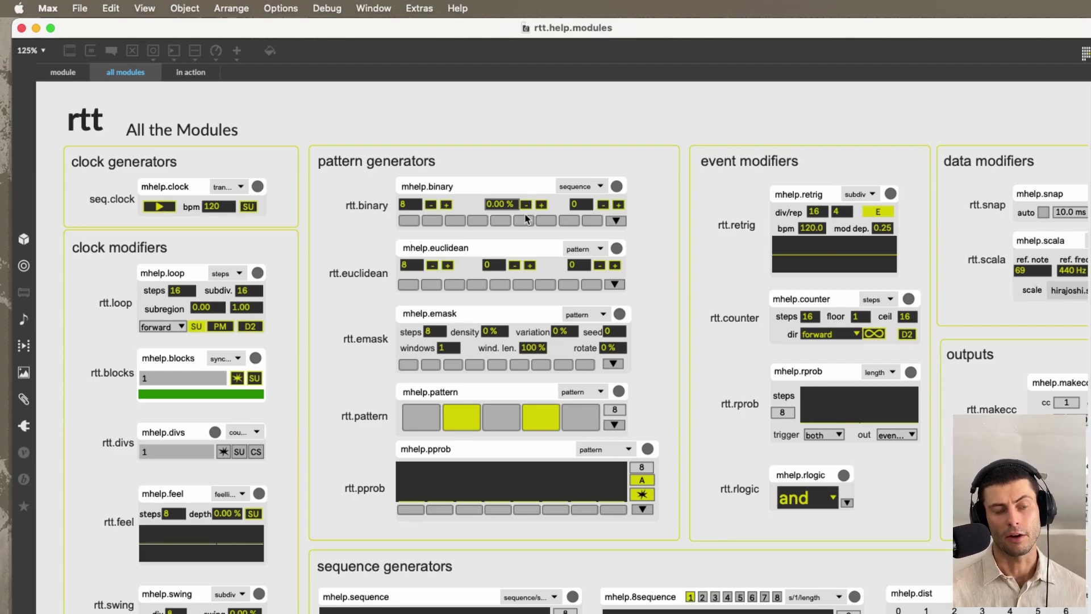
# Adjust the rtt.binary steps count, settling on 5
pyautogui.press('super+e')
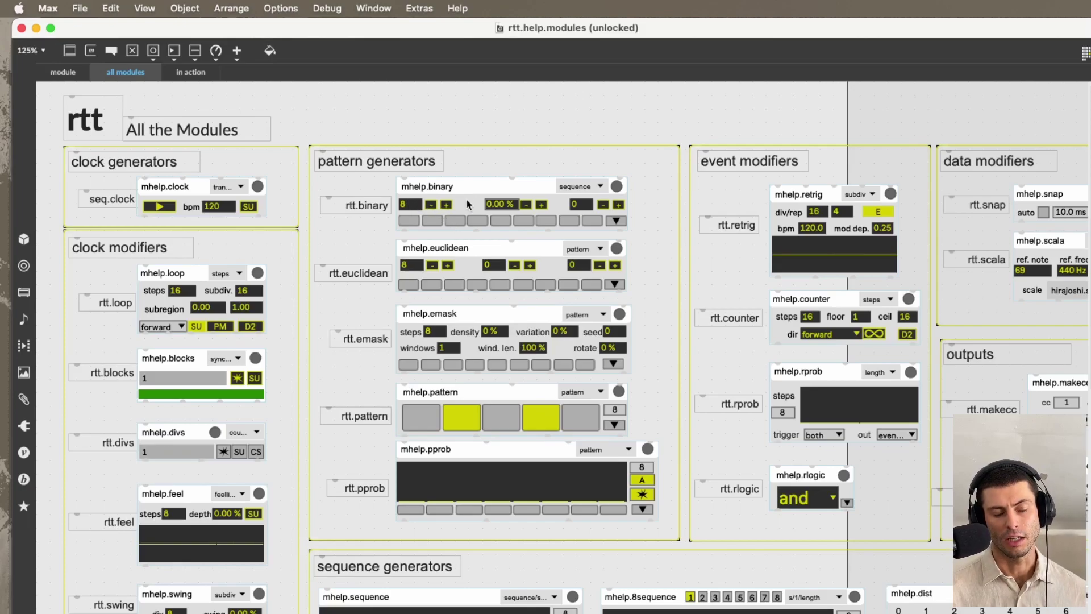
pyautogui.press('super+e')
pyautogui.click(446, 205)
pyautogui.click(446, 204)
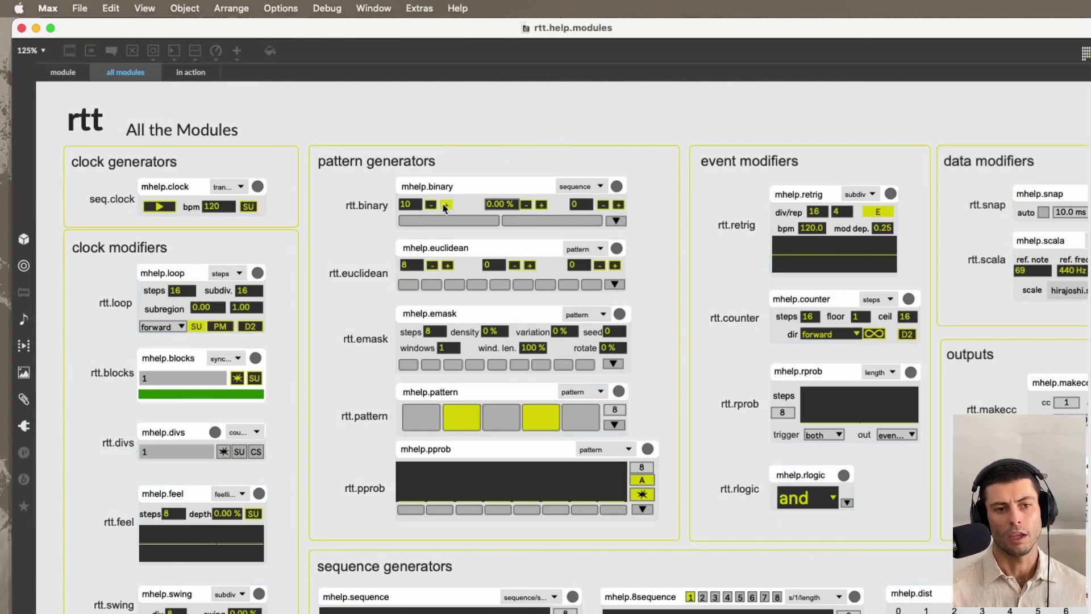
pyautogui.click(446, 205)
pyautogui.click(432, 206)
pyautogui.click(432, 206)
pyautogui.click(432, 206)
pyautogui.click(446, 204)
pyautogui.click(446, 205)
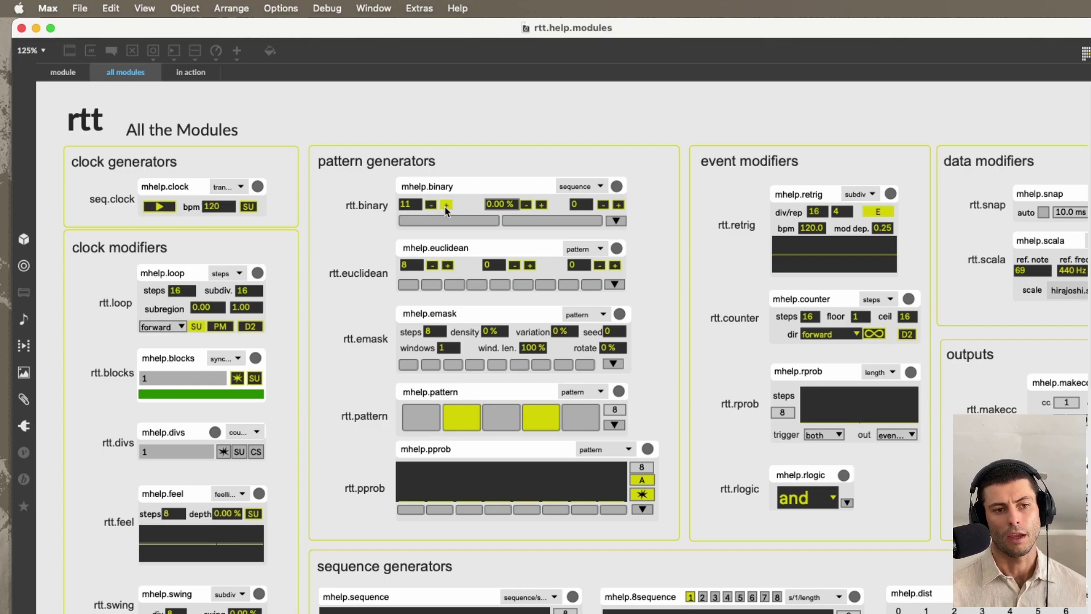
pyautogui.click(446, 204)
pyautogui.click(446, 205)
pyautogui.click(446, 205)
pyautogui.click(447, 205)
pyautogui.click(446, 205)
pyautogui.click(446, 204)
pyautogui.doubleClick(432, 205)
pyautogui.click(432, 205)
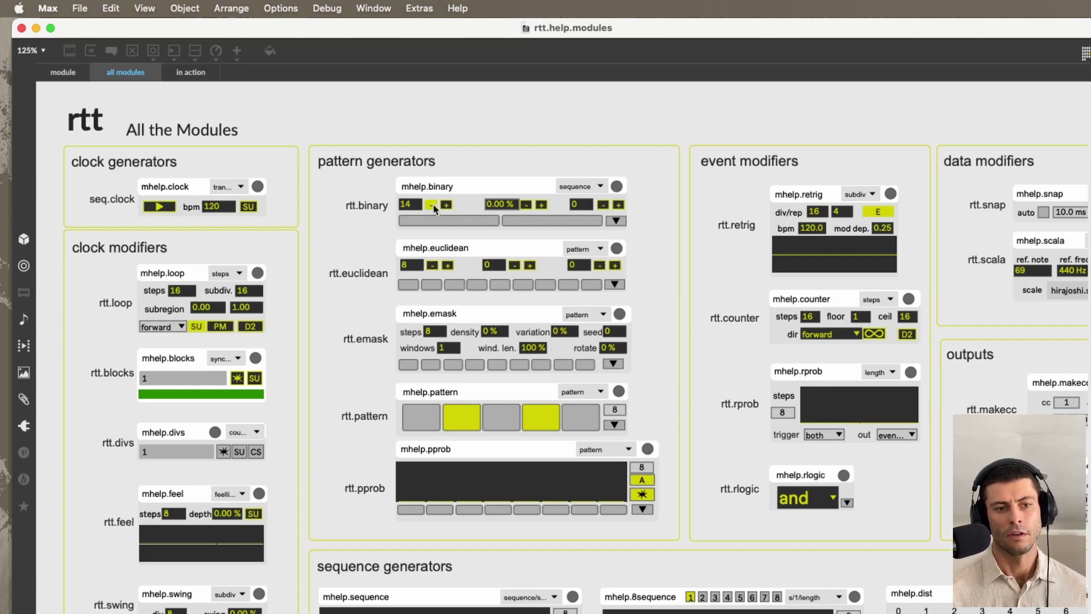
pyautogui.doubleClick(432, 205)
pyautogui.doubleClick(432, 206)
pyautogui.click(432, 206)
pyautogui.doubleClick(432, 206)
pyautogui.click(432, 205)
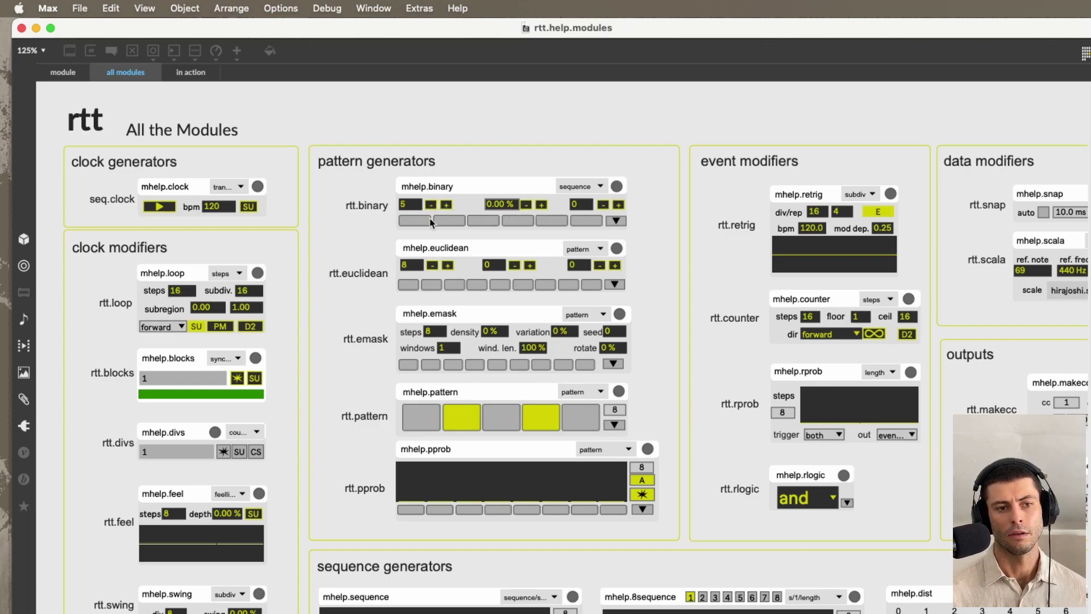
# Raise the rtt.binary percentage to 15% to change the pattern
pyautogui.click(542, 205)
pyautogui.click(542, 205)
pyautogui.click(542, 204)
pyautogui.doubleClick(542, 205)
pyautogui.click(541, 204)
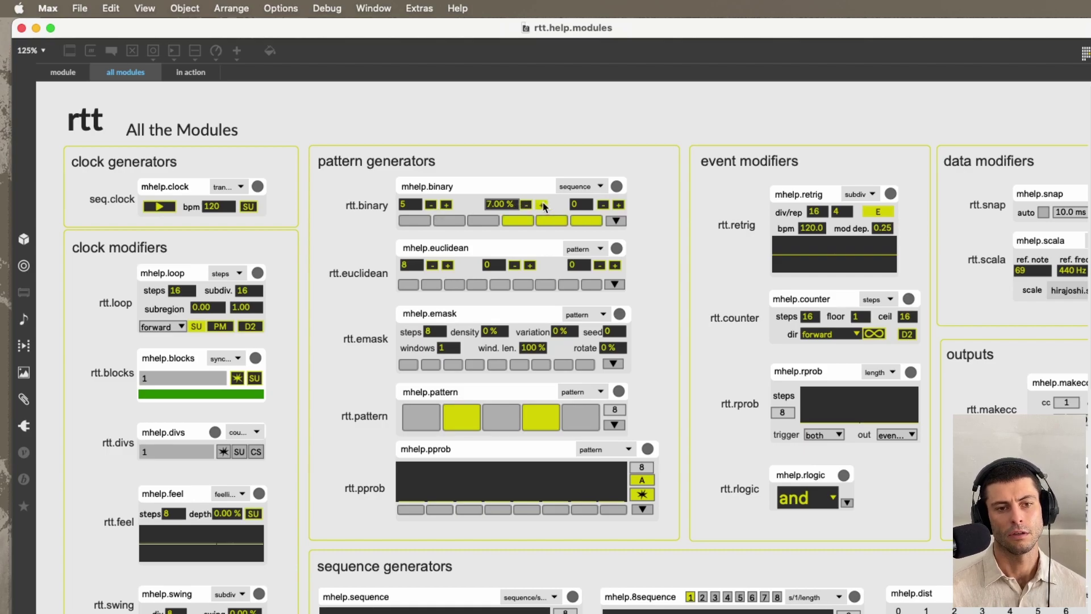
pyautogui.doubleClick(542, 204)
pyautogui.click(541, 204)
pyautogui.doubleClick(541, 204)
pyautogui.doubleClick(542, 205)
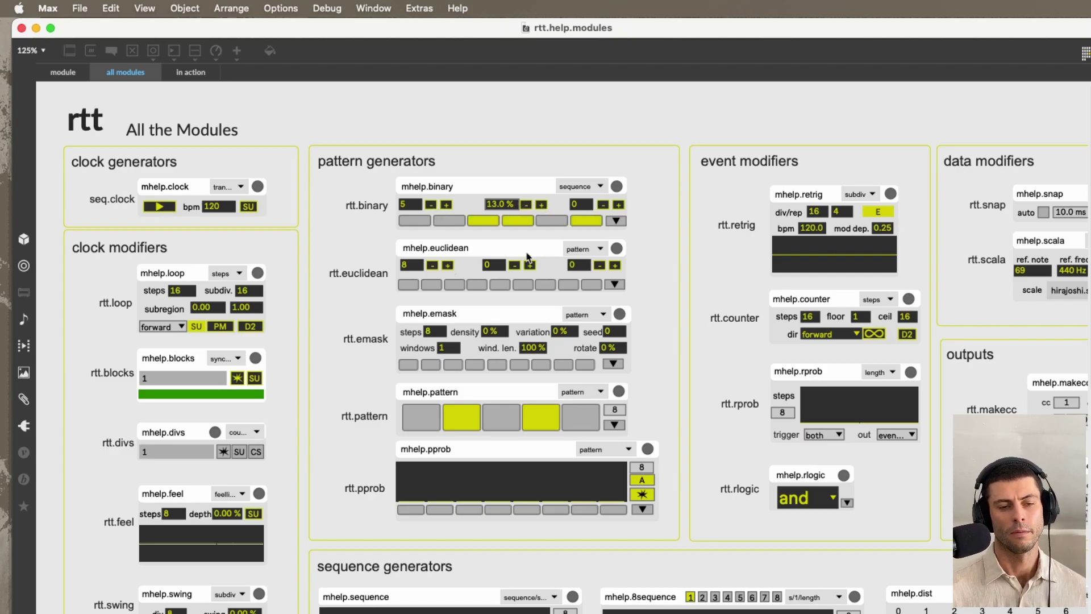
pyautogui.doubleClick(541, 205)
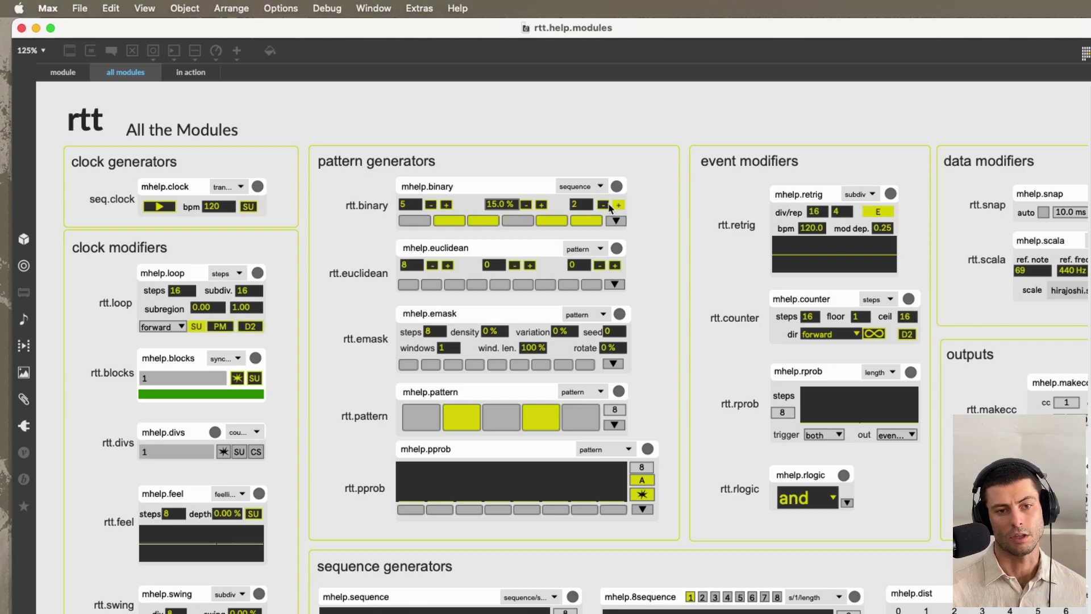
# Rotate the rtt.binary pattern backwards until rotation reads -9
pyautogui.click(602, 205)
pyautogui.click(602, 205)
pyautogui.click(603, 205)
pyautogui.click(603, 204)
pyautogui.click(602, 204)
pyautogui.click(602, 204)
pyautogui.click(603, 205)
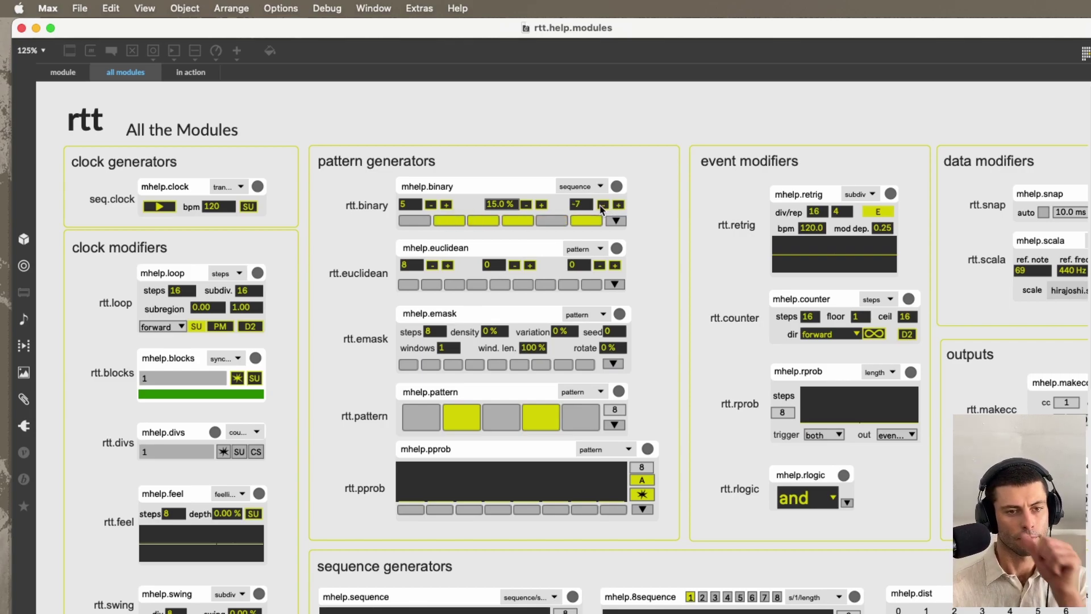
pyautogui.click(603, 205)
pyautogui.click(603, 205)
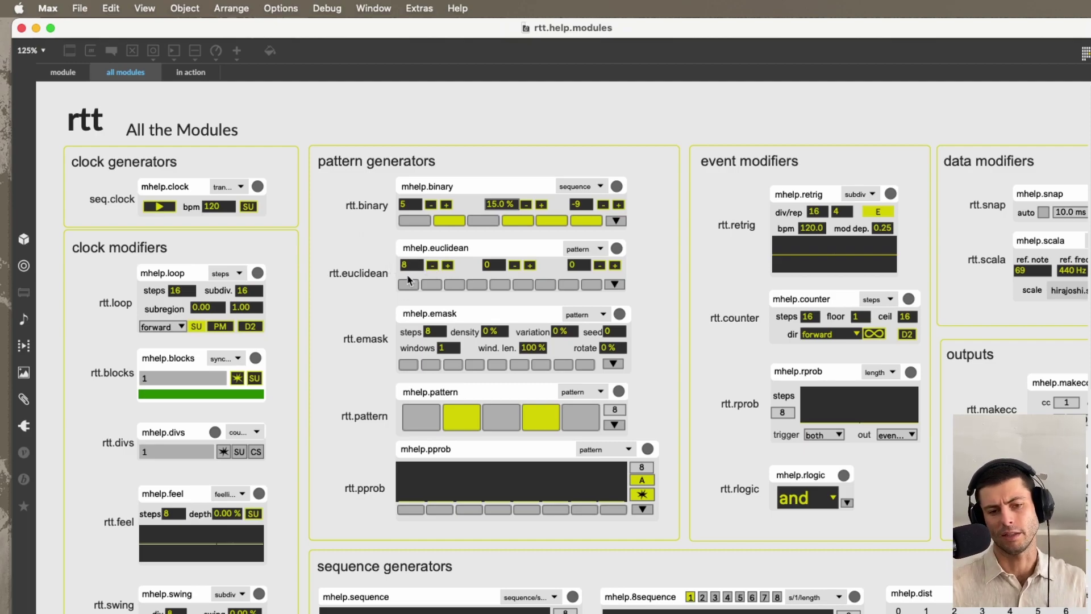
pyautogui.scroll(-10, 455, 340)
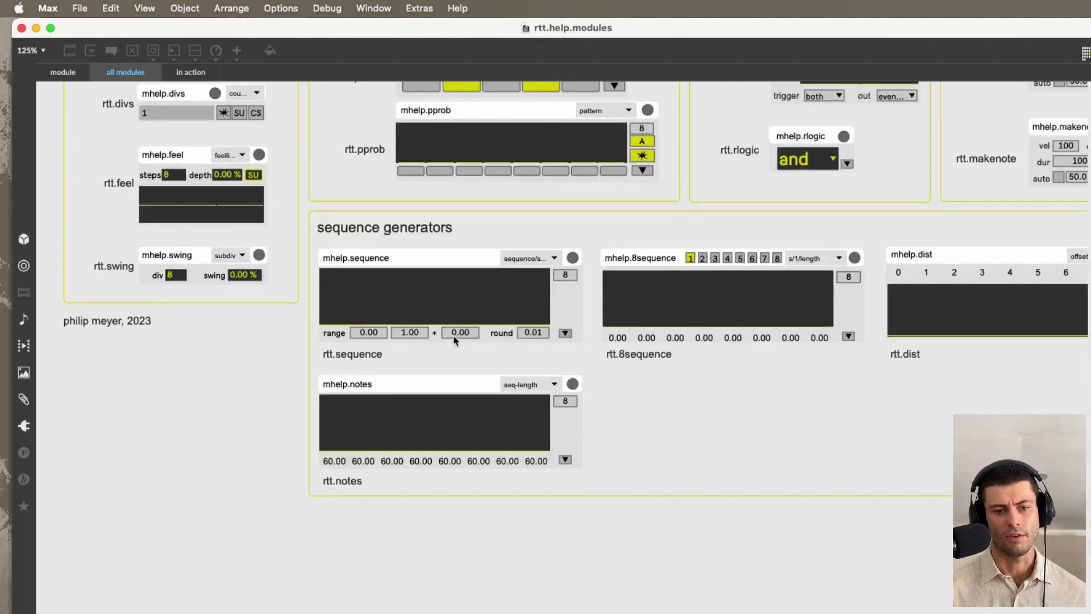
pyautogui.scroll(10, 455, 340)
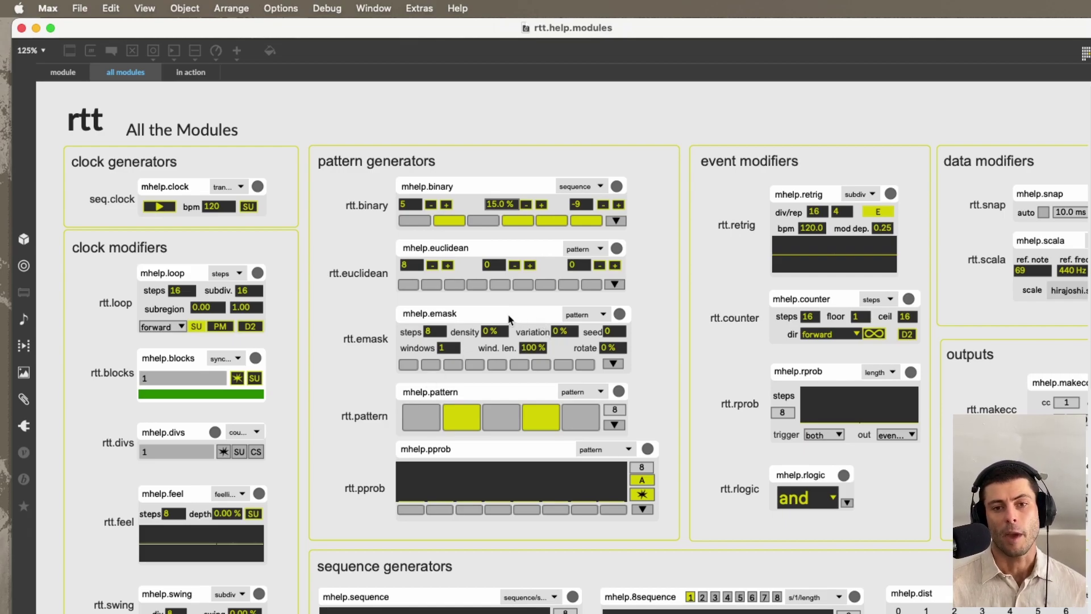
pyautogui.scroll(-10, 510, 320)
pyautogui.scroll(5, 490, 352)
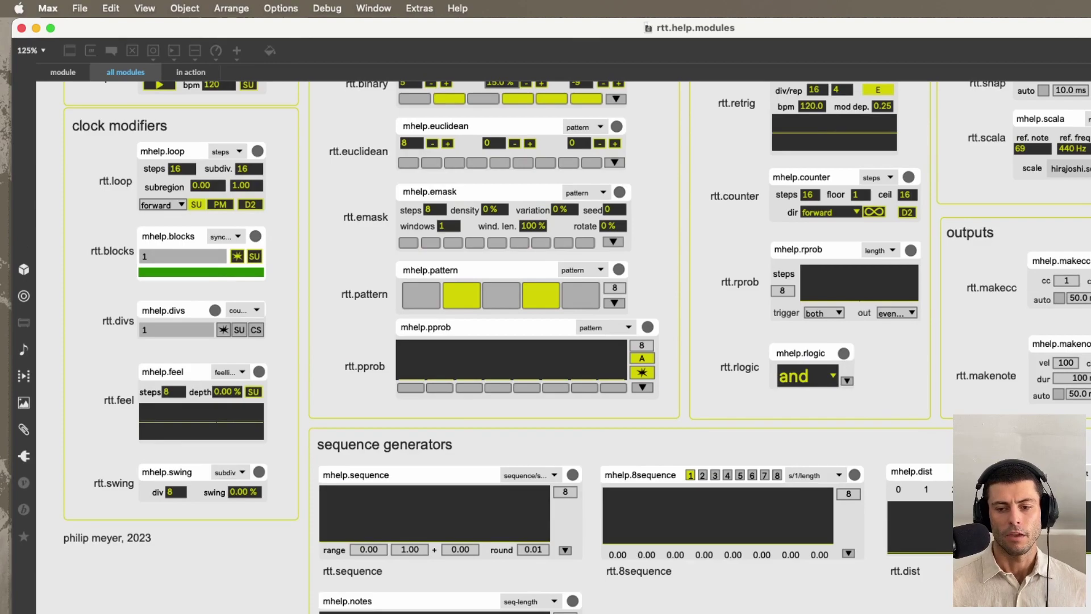
pyautogui.scroll(5, 381, 199)
pyautogui.press('super+e')
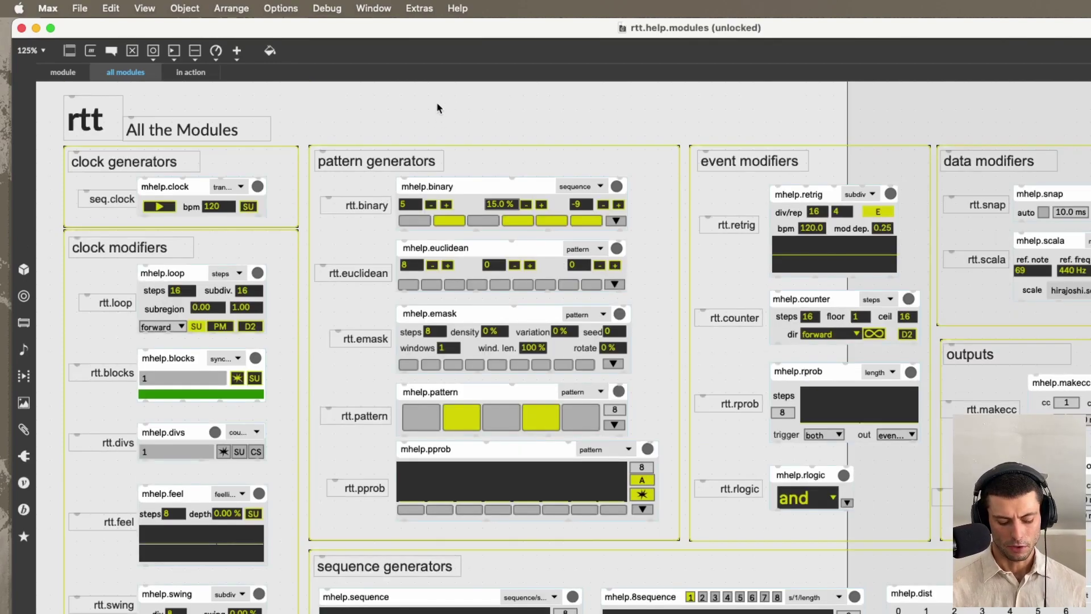
pyautogui.write('npattrs')
pyautogui.press('Tab')
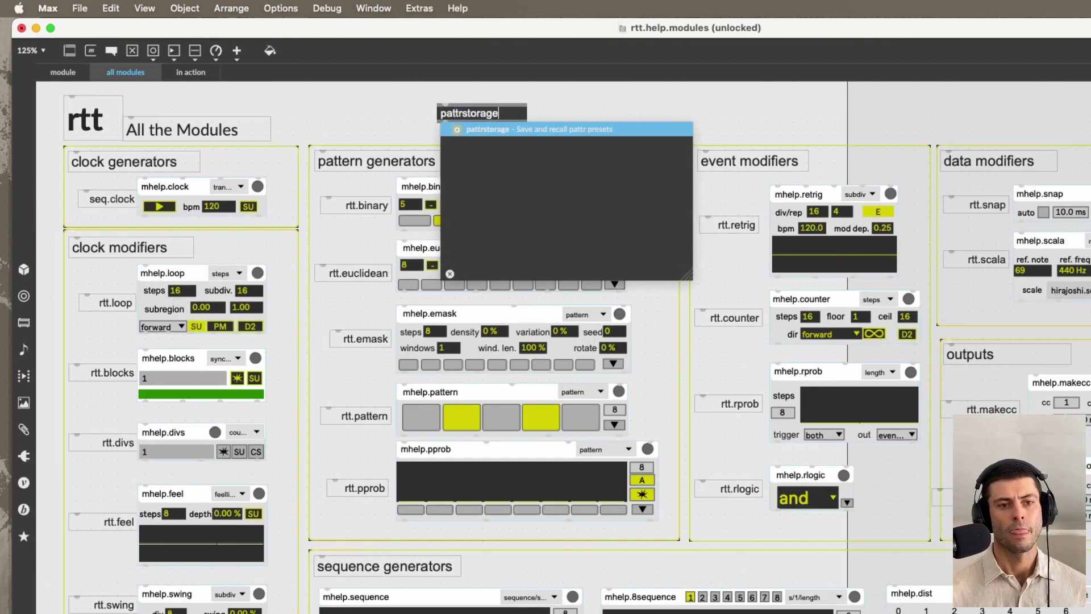
pyautogui.write('@greedy 1')
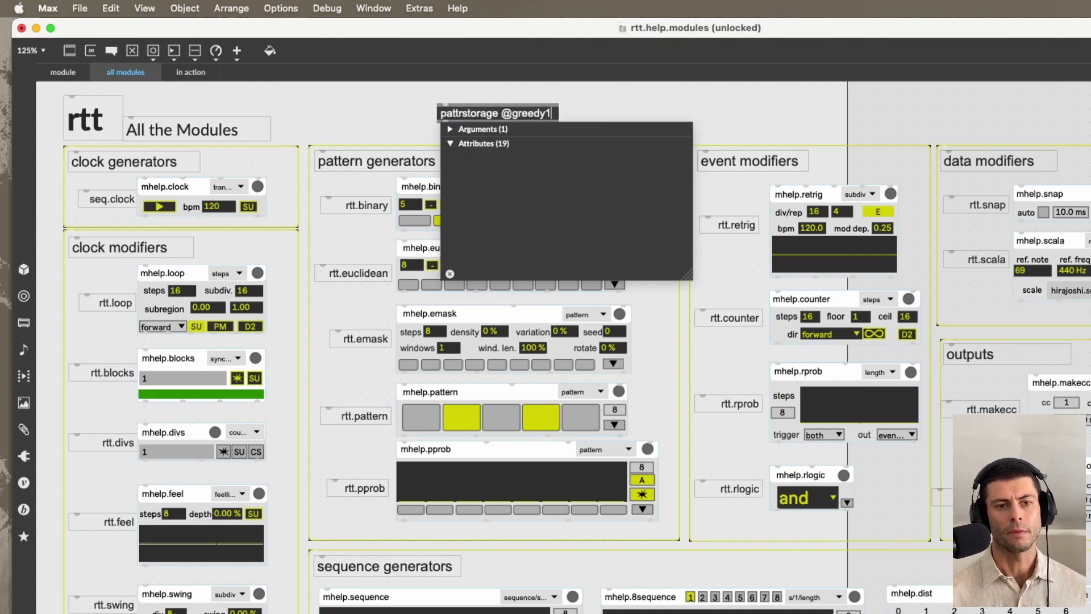
pyautogui.press('Return')
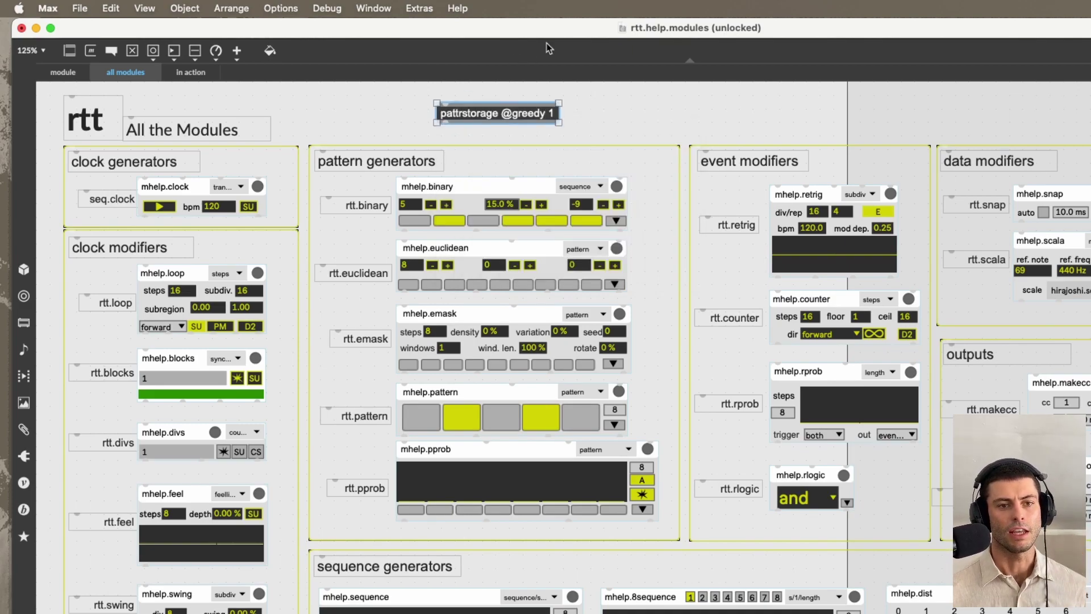
pyautogui.press('super+e')
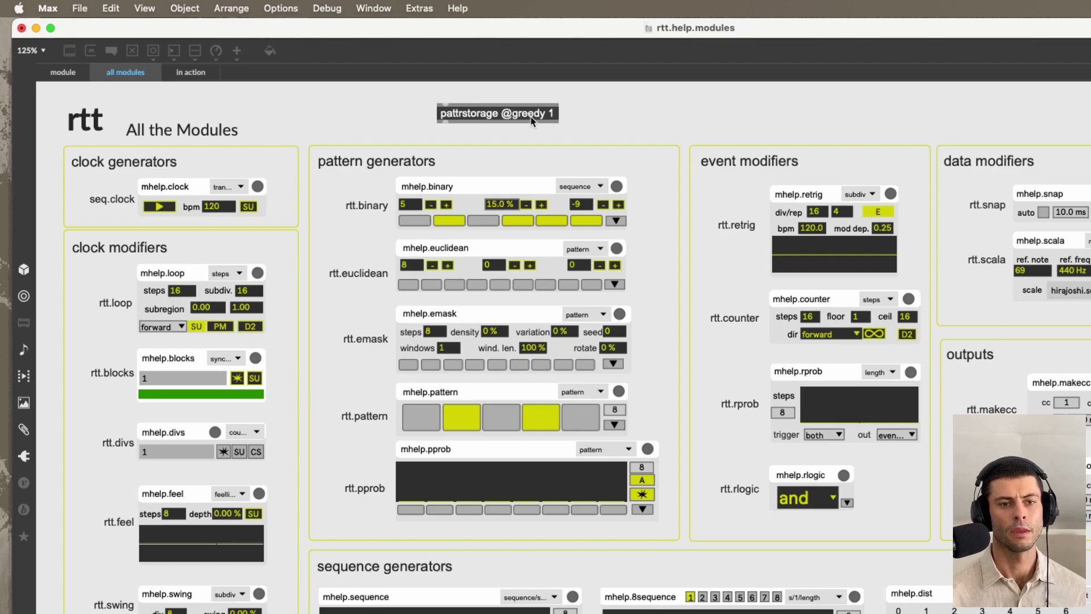
# Open the pattrstorage client objects list, enlarge and scroll through it, then close it
pyautogui.doubleClick(531, 117)
pyautogui.moveTo(674, 241); pyautogui.dragTo(1086, 599)
pyautogui.scroll(-5, 482, 180)
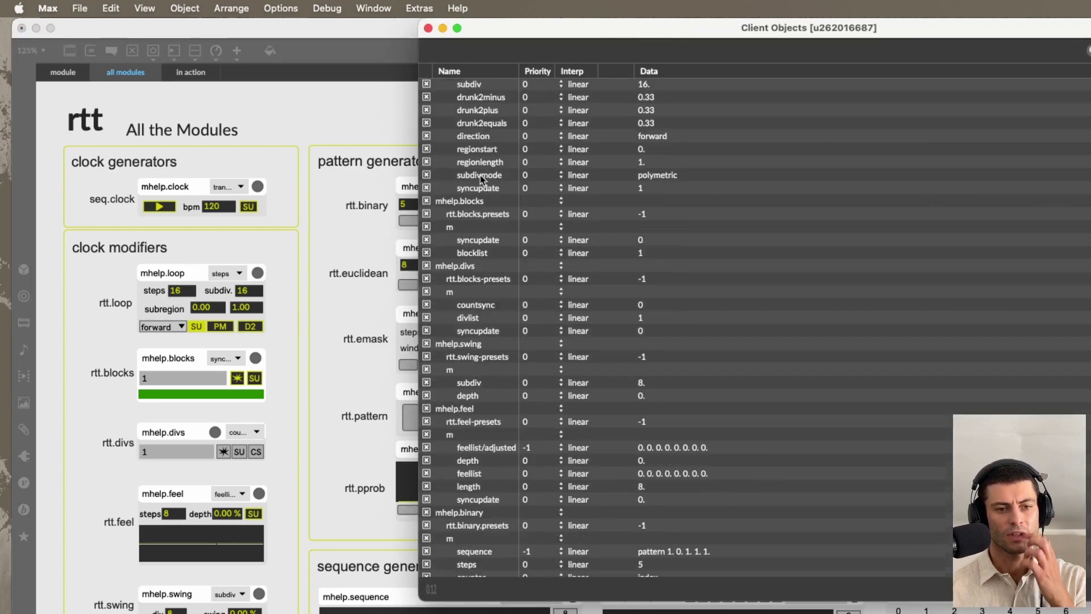
pyautogui.scroll(-15, 482, 179)
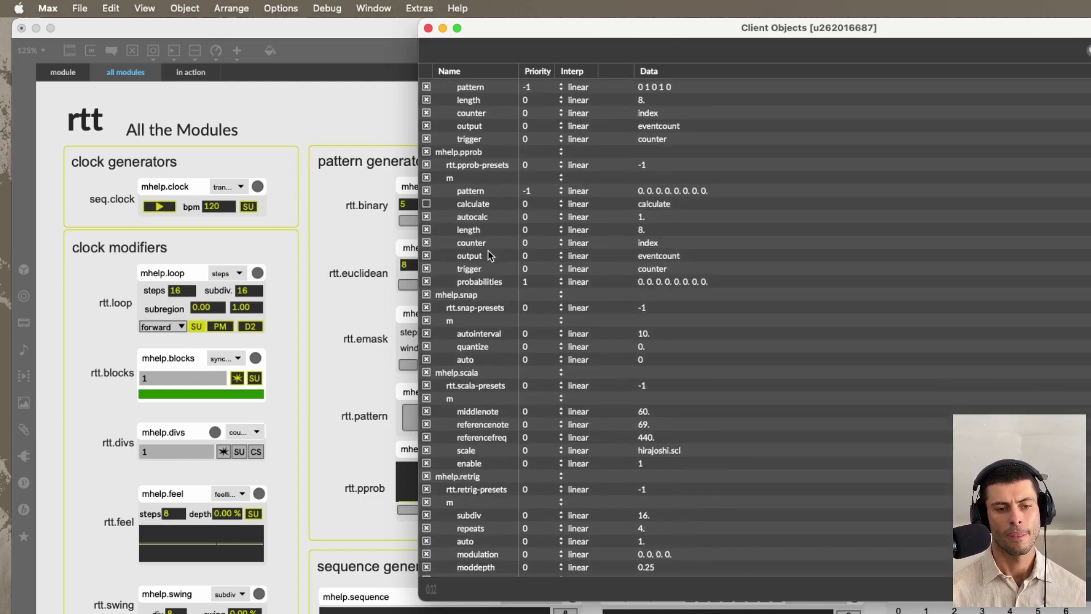
pyautogui.scroll(-15, 490, 256)
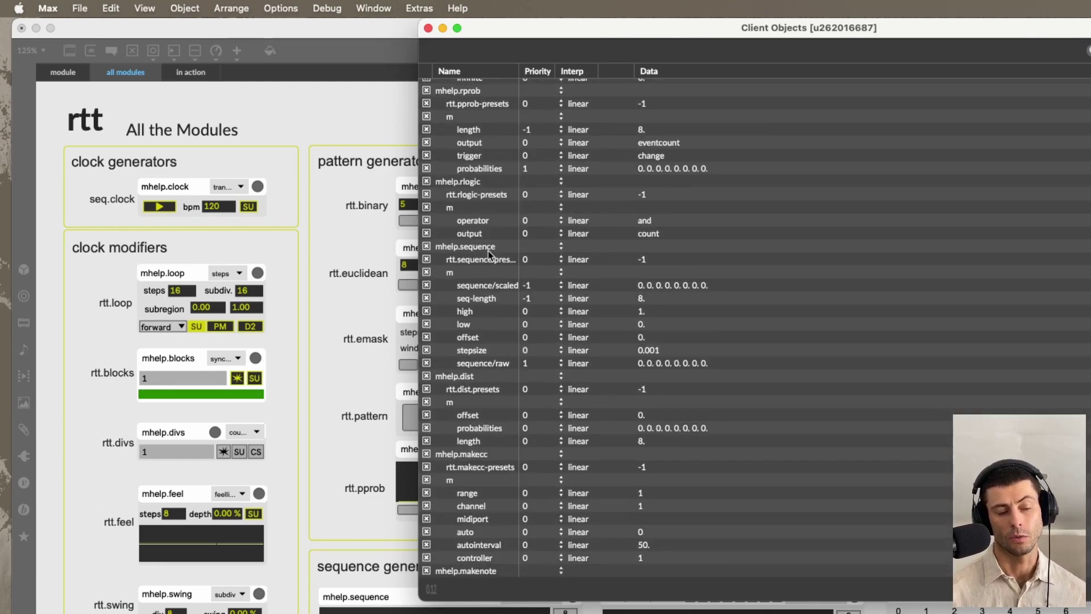
pyautogui.scroll(-15, 489, 256)
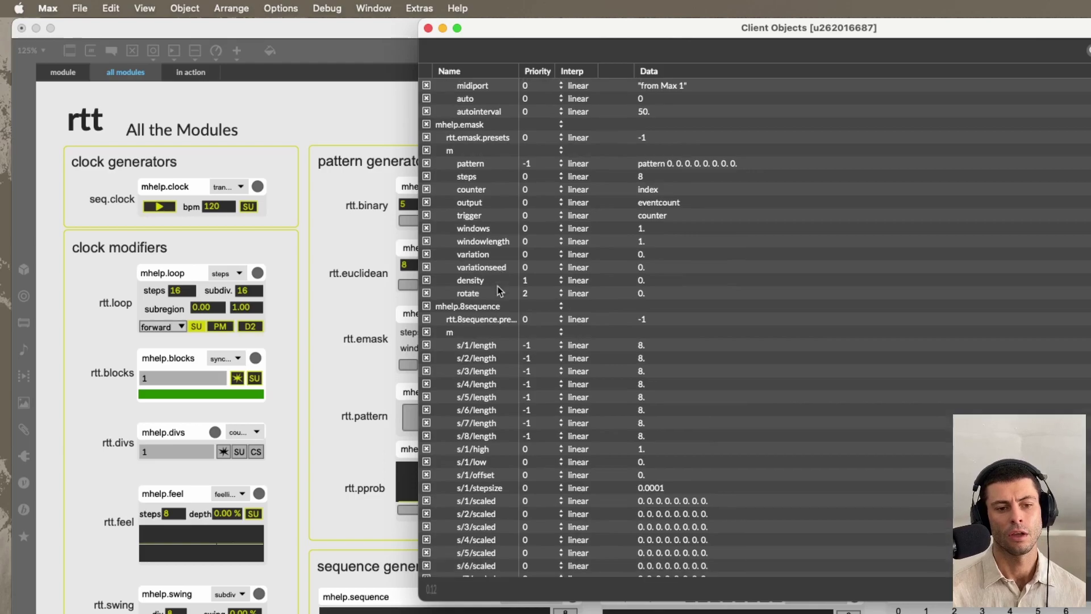
pyautogui.scroll(-15, 498, 291)
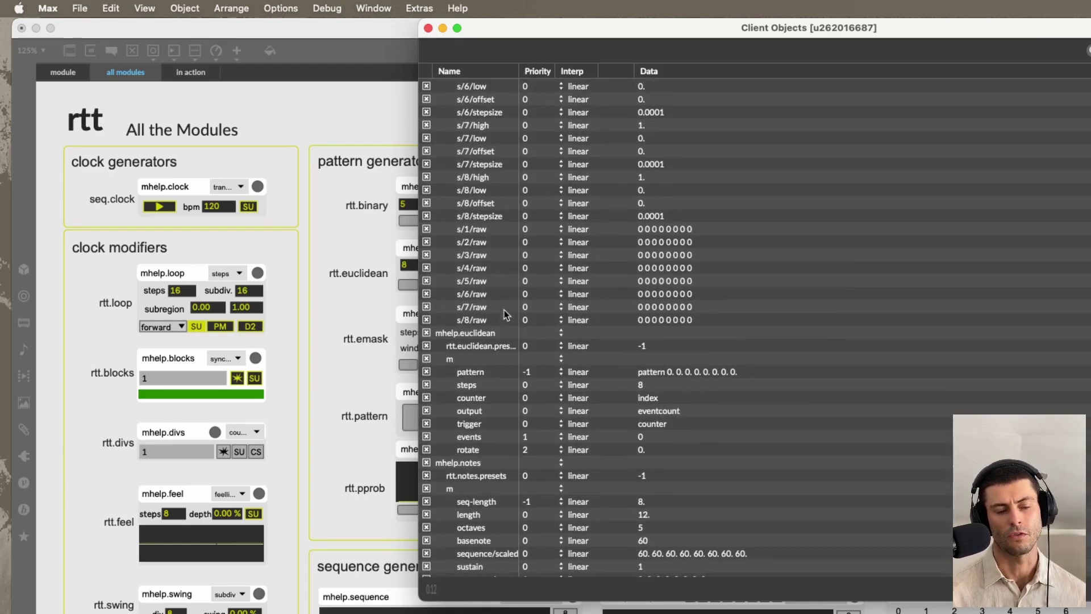
pyautogui.scroll(10, 506, 316)
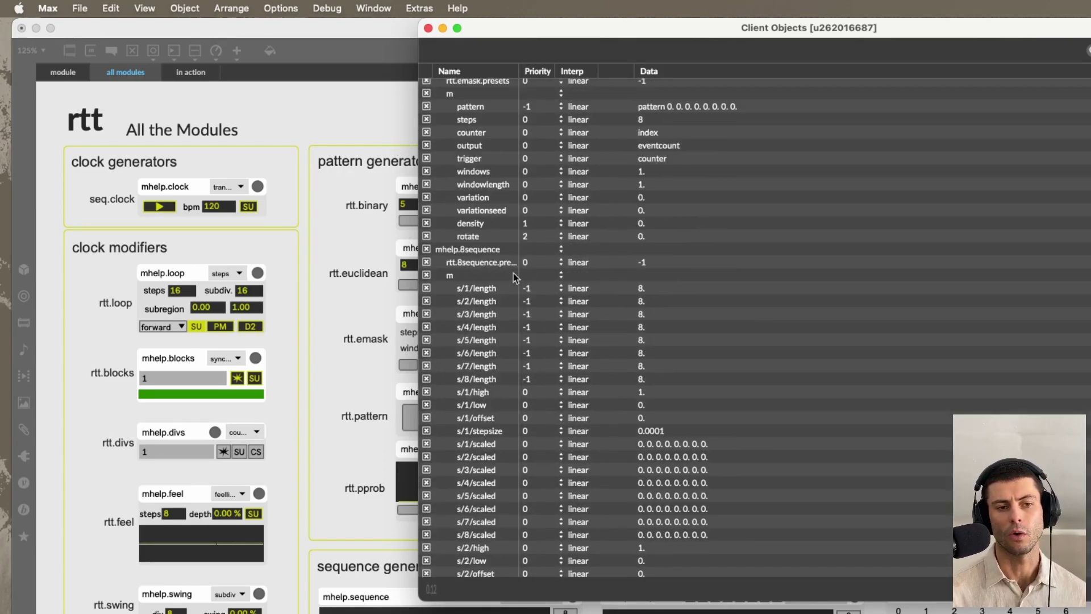
pyautogui.scroll(15, 512, 273)
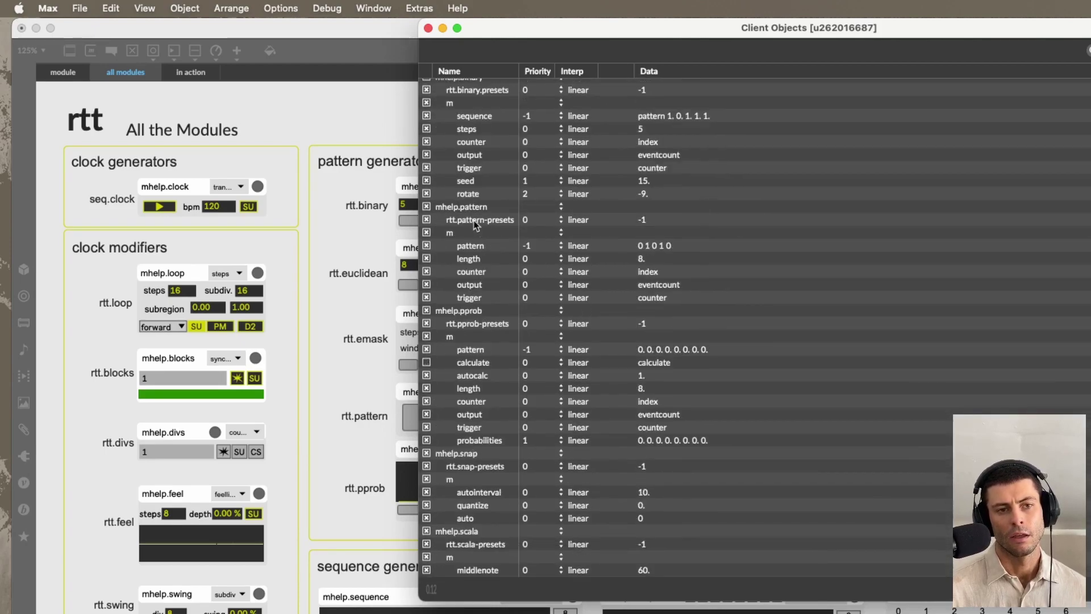
pyautogui.scroll(10, 476, 225)
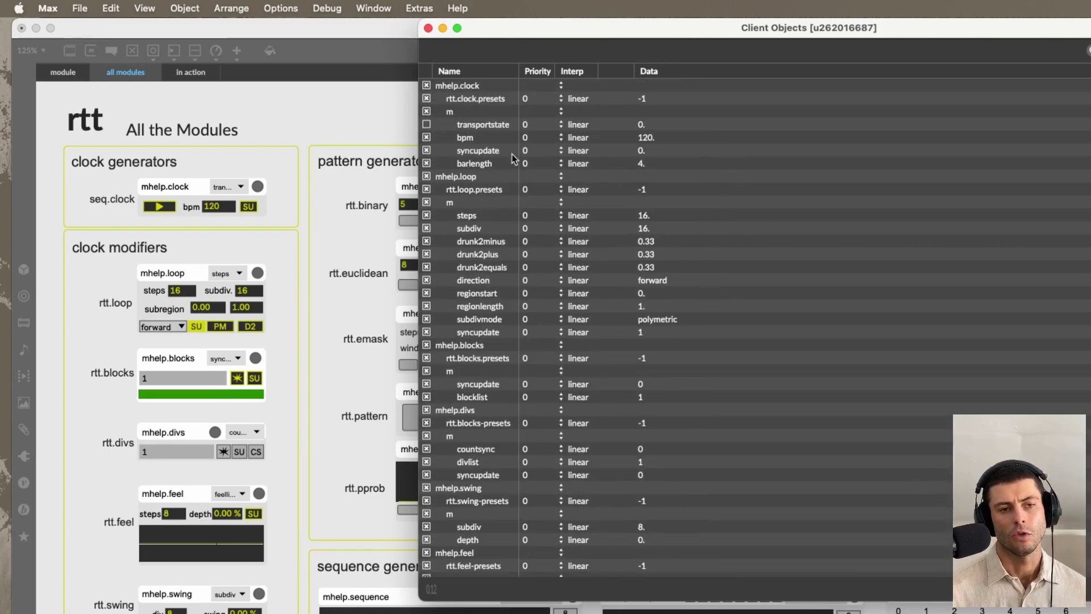
pyautogui.click(429, 28)
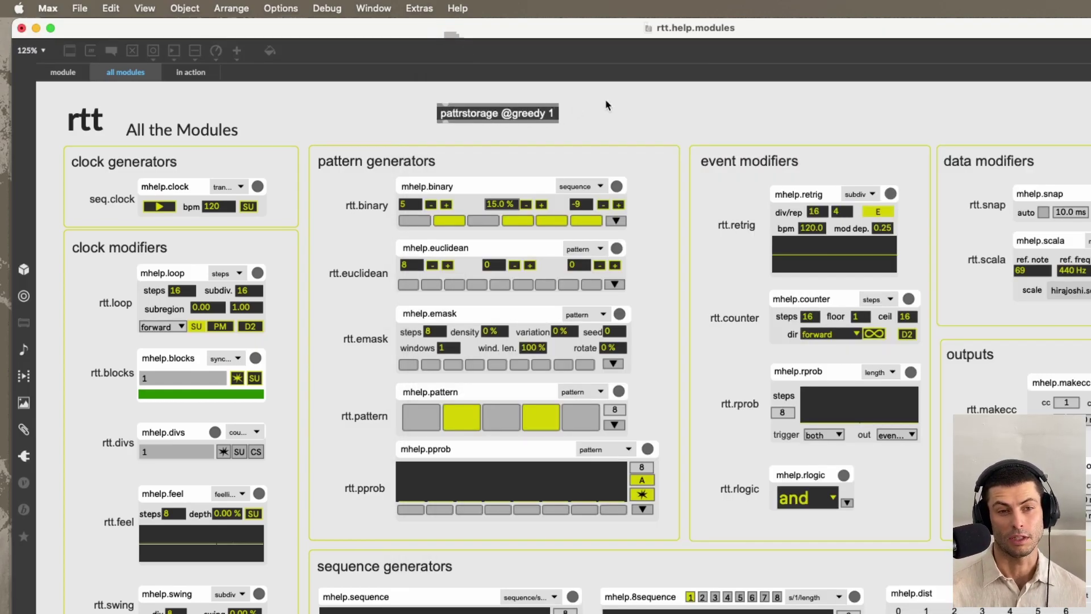
# Lock the rtt.help.modules patch and close it, discarding the changes
pyautogui.click(364, 111)
pyautogui.press('super+e')
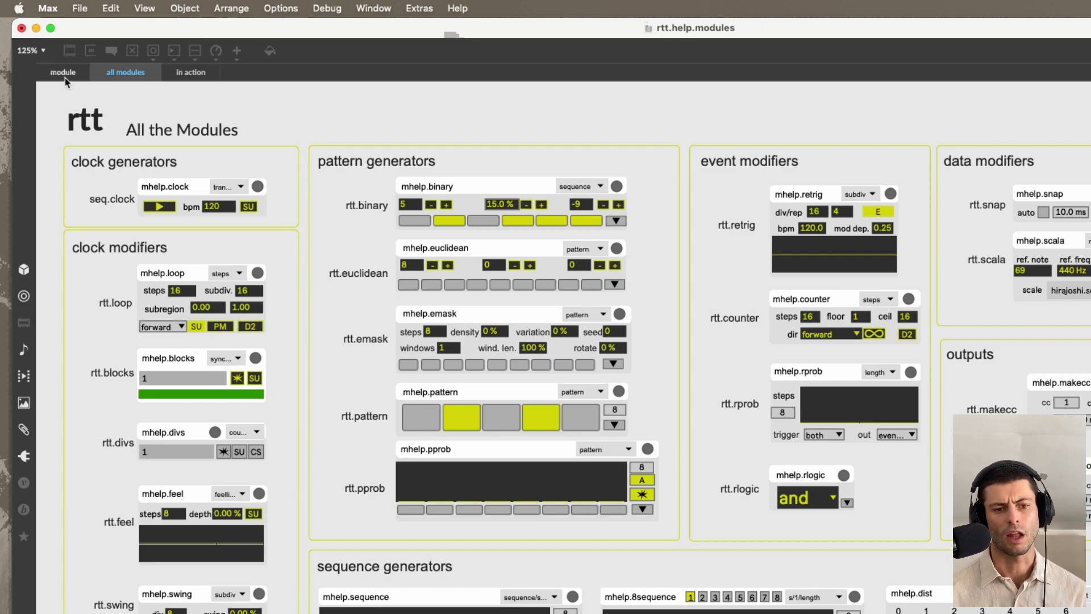
pyautogui.click(21, 27)
pyautogui.click(705, 452)
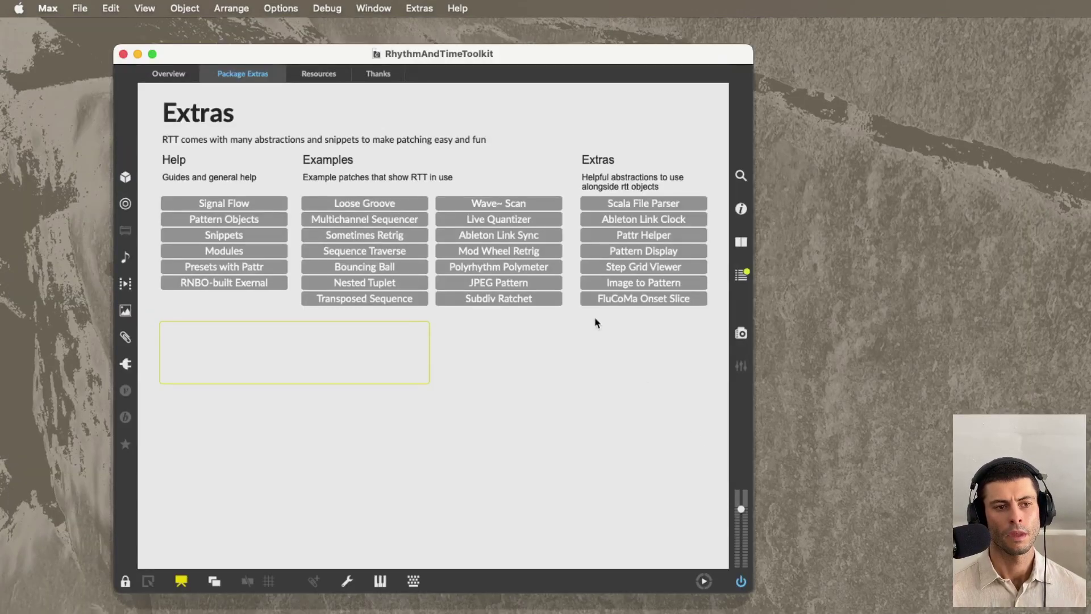
# Show the launcher's Resources page with its About, RTT Help and Resources, and Support sections
pyautogui.click(318, 74)
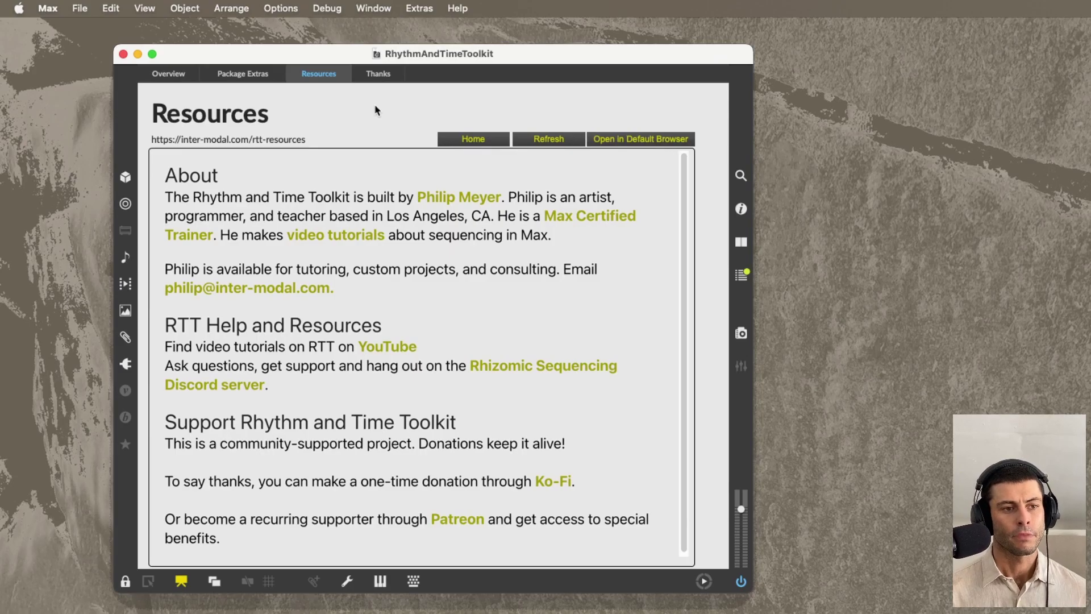
# Show the launcher's Thanks page listing acknowledged contributors and internet/YouTube friends
pyautogui.click(379, 74)
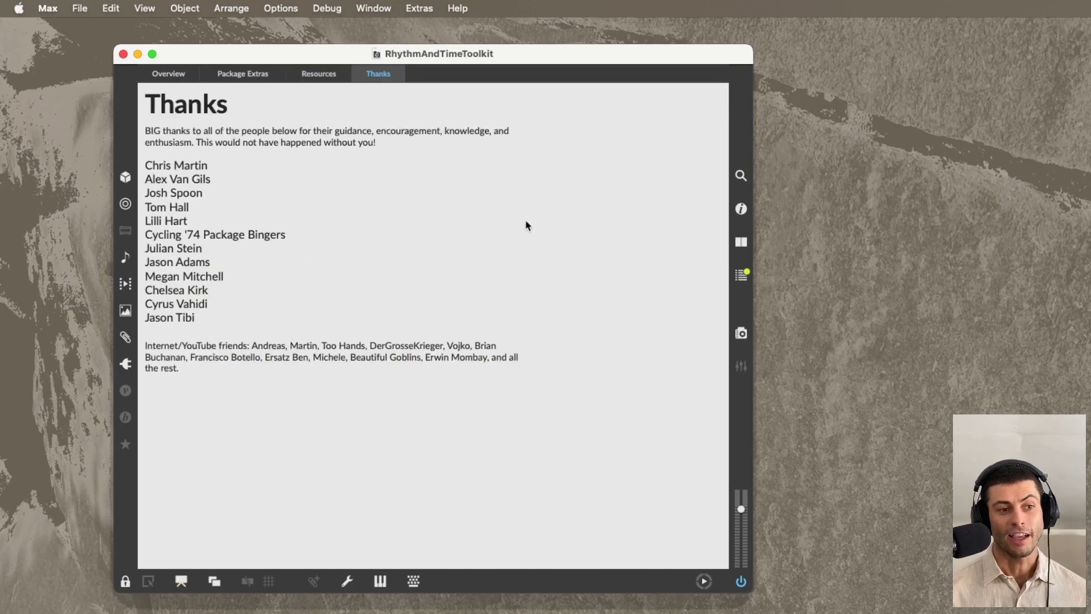